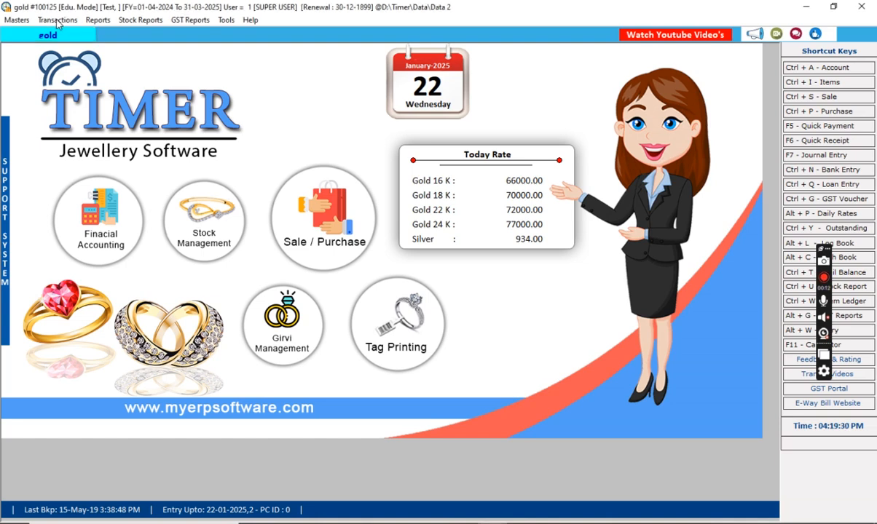
{"action": "left_click", "coordinate": [57, 21]}
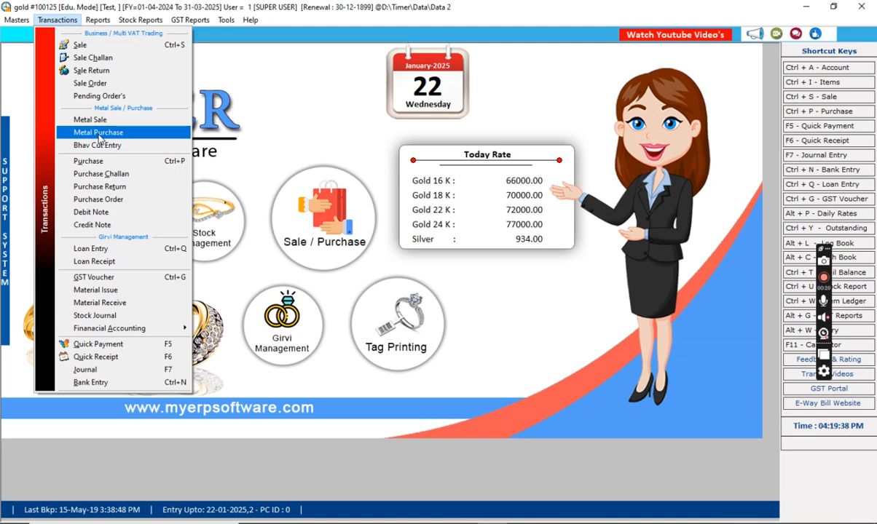
{"action": "left_click", "coordinate": [99, 133]}
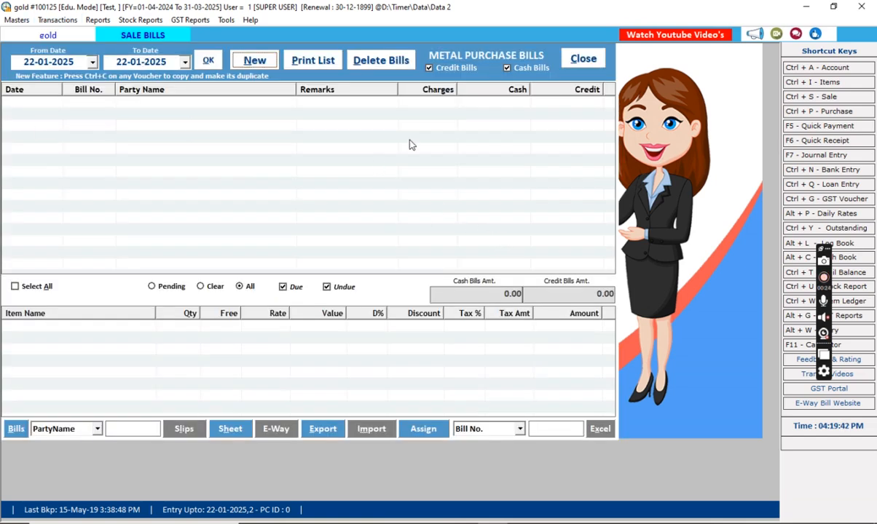
{"action": "left_click", "coordinate": [584, 59]}
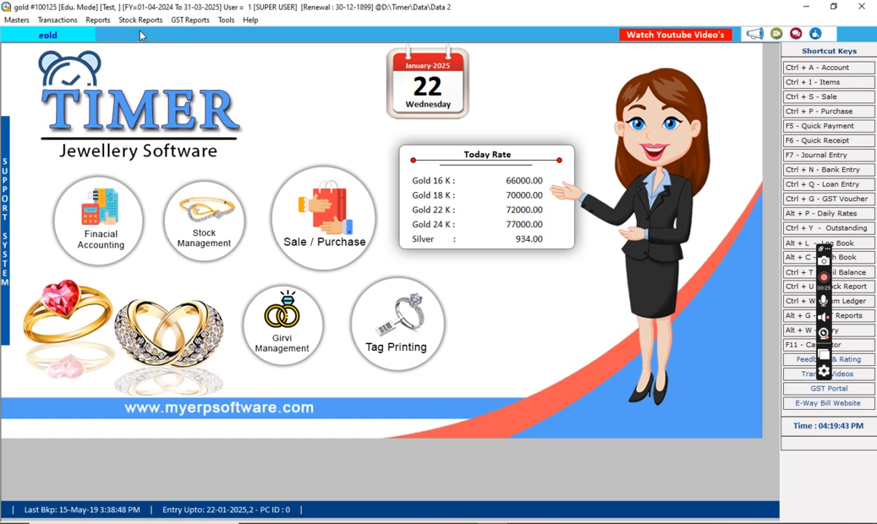
Step: Start a new metal purchase bill and keep 22-01-2025 as its date
{"action": "left_click", "coordinate": [64, 23]}
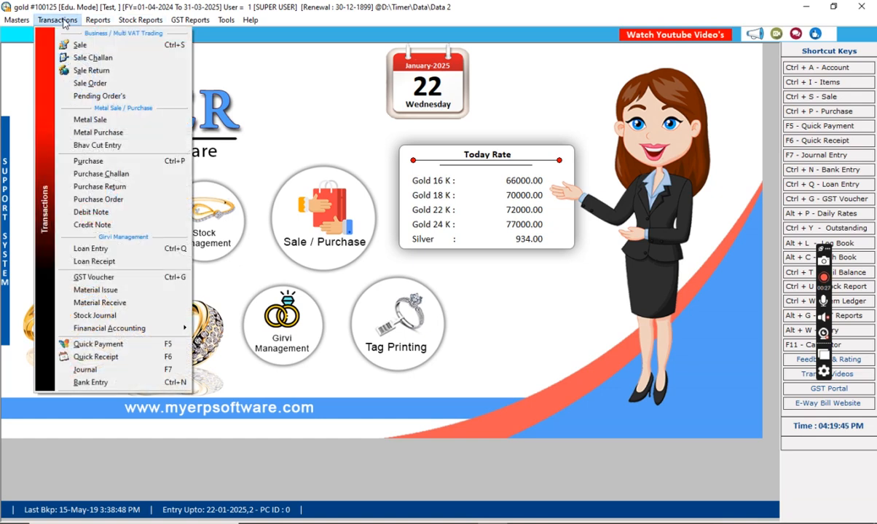
{"action": "left_click", "coordinate": [129, 134]}
{"action": "left_click", "coordinate": [239, 62]}
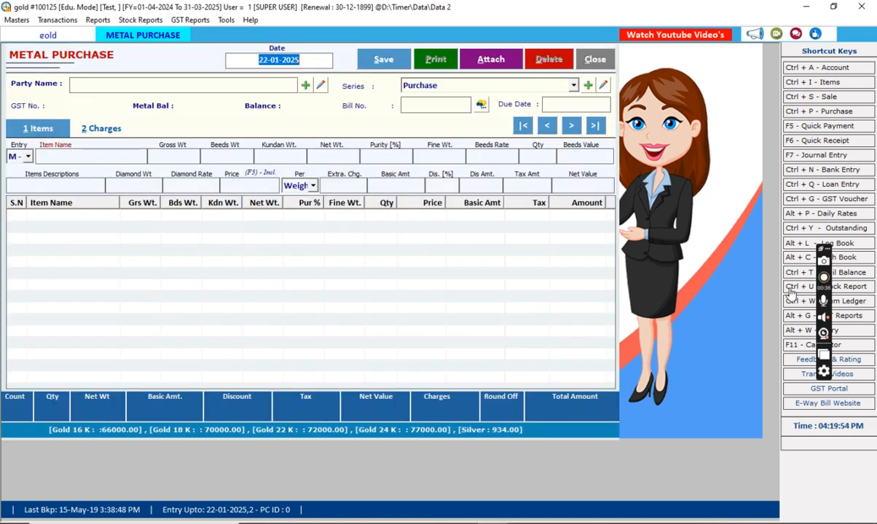
{"action": "key", "text": "Return"}
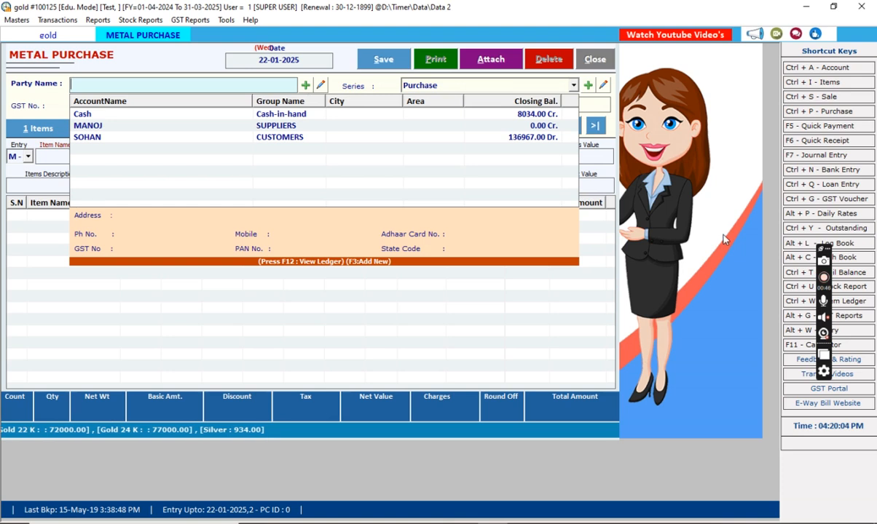
Step: Start a new party account, enter the supplier's name, keep the SUPPLIERS group and set the balance type to Cr
{"action": "key", "text": "Down"}
{"action": "key", "text": "Down"}
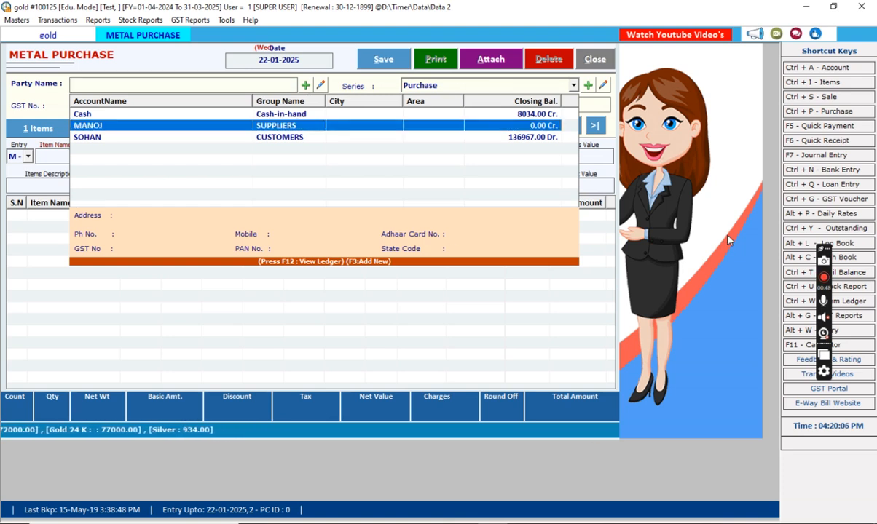
{"action": "left_click", "coordinate": [239, 83]}
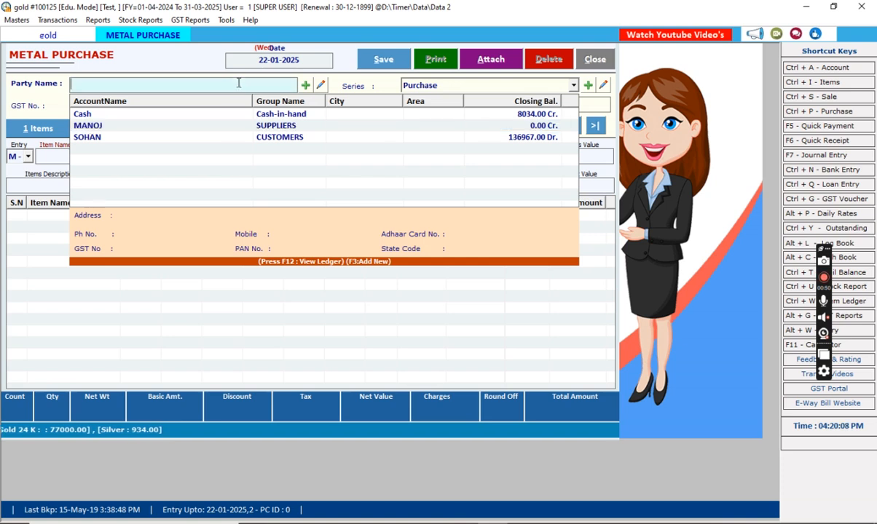
{"action": "left_click", "coordinate": [303, 85]}
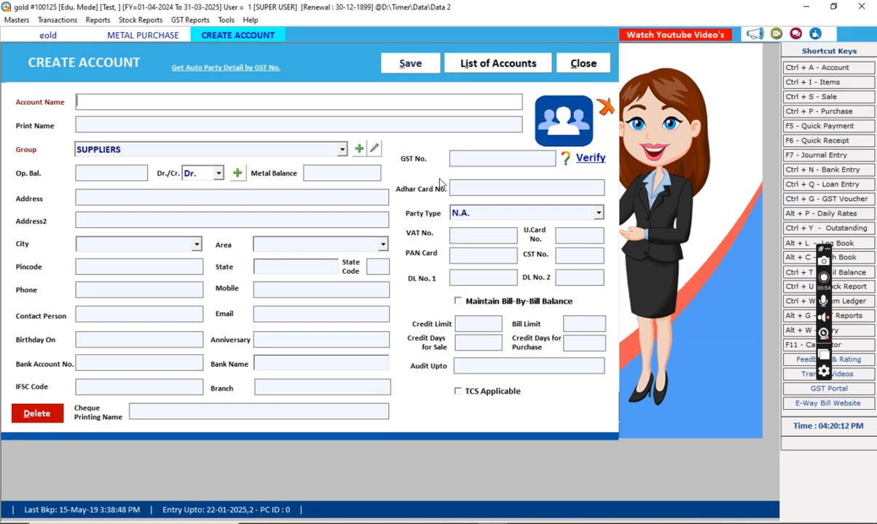
{"action": "type", "text": "MUKESH"}
{"action": "key", "text": "Return"}
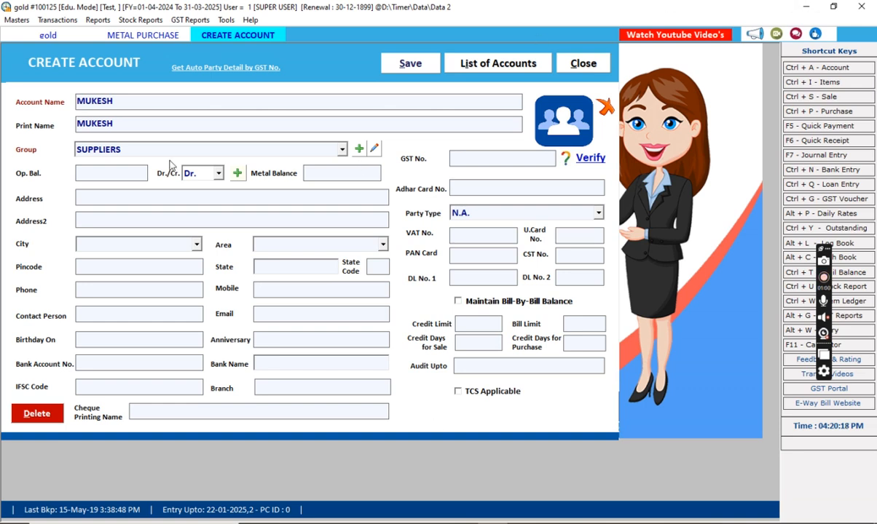
{"action": "key", "text": "Return"}
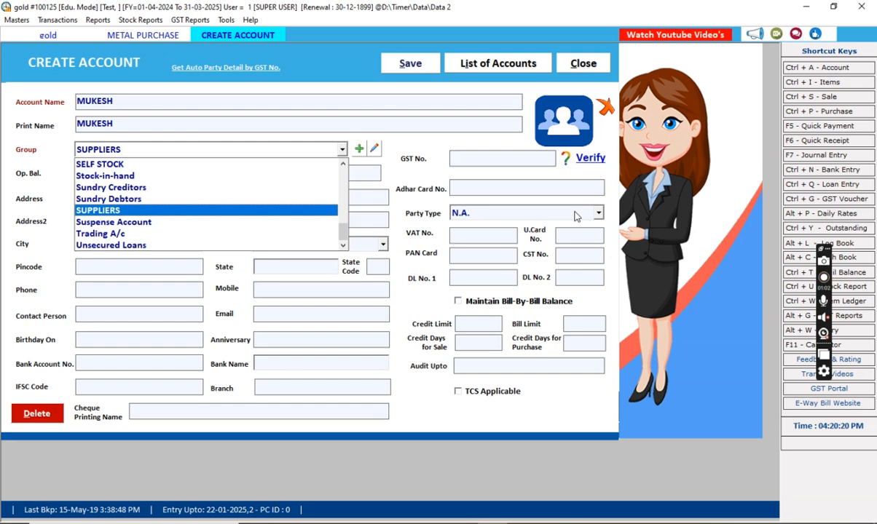
{"action": "key", "text": "Return"}
{"action": "key", "text": "Return"}
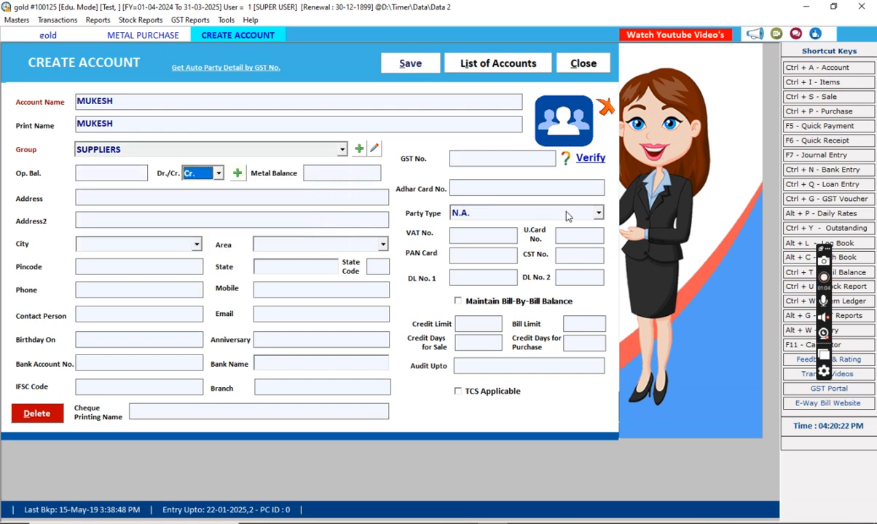
Step: Give the new supplier account a metal balance of 5 and an opening balance of 10000, and save it
{"action": "left_click", "coordinate": [106, 172]}
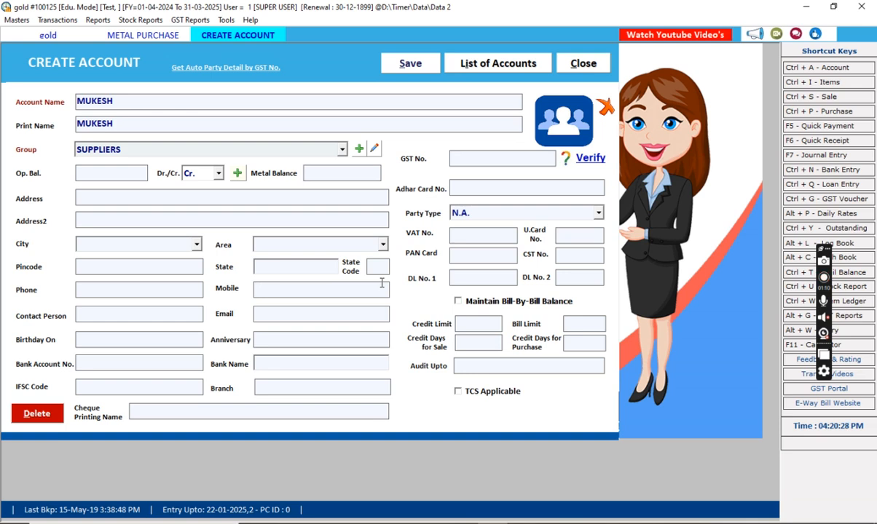
{"action": "type", "text": "50"}
{"action": "key", "text": "BackSpace"}
{"action": "key", "text": "Return"}
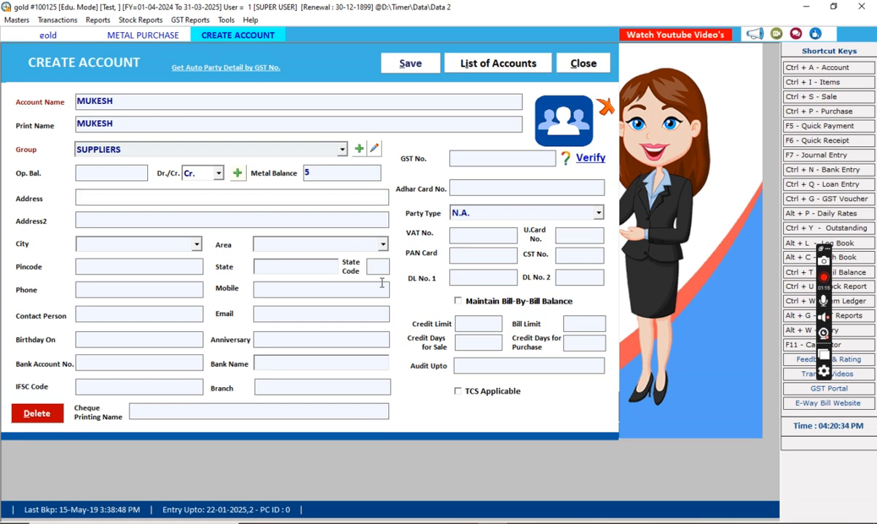
{"action": "left_click", "coordinate": [102, 175]}
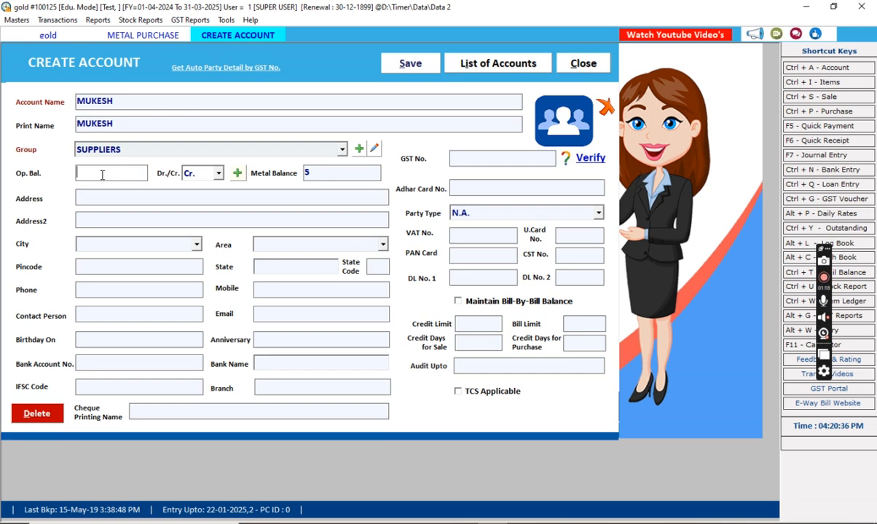
{"action": "type", "text": "10000"}
{"action": "left_click", "coordinate": [411, 64]}
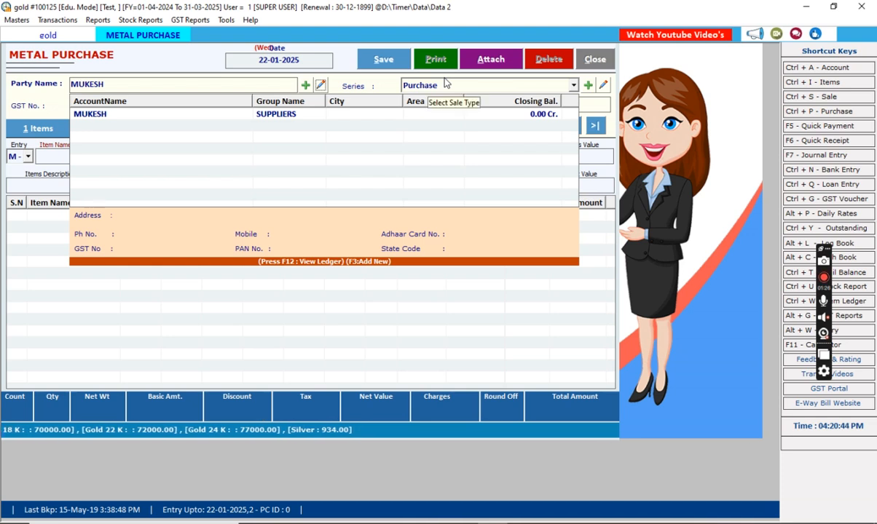
Step: Select the new supplier as the bill's party and accept the Purchase series with the proposed bill number
{"action": "key", "text": "Down"}
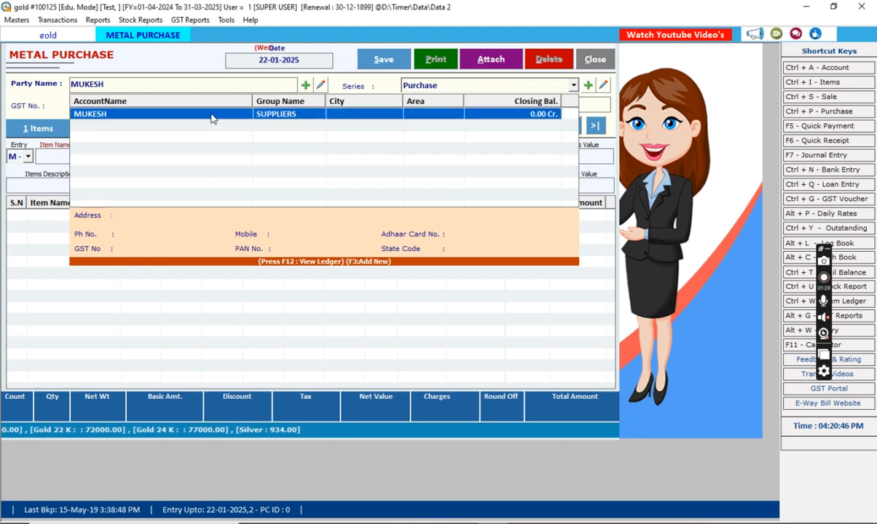
{"action": "key", "text": "Return"}
{"action": "key", "text": "Return"}
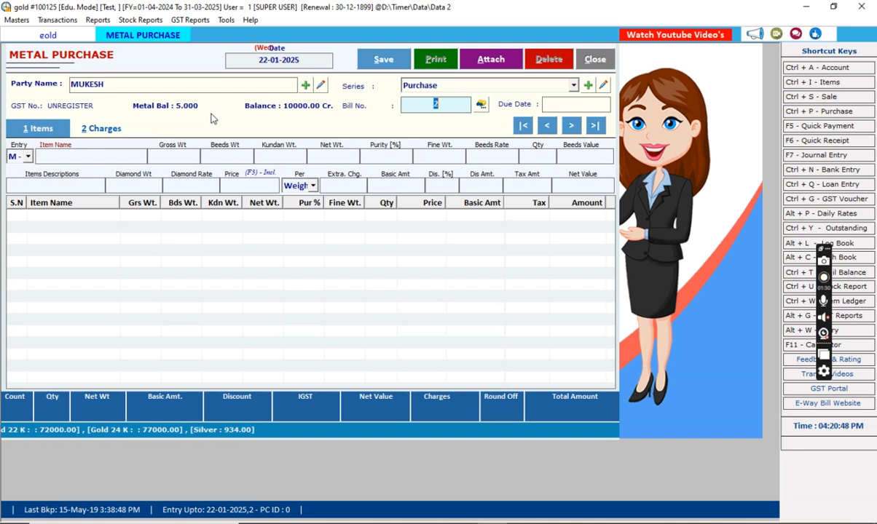
{"action": "key", "text": "Return"}
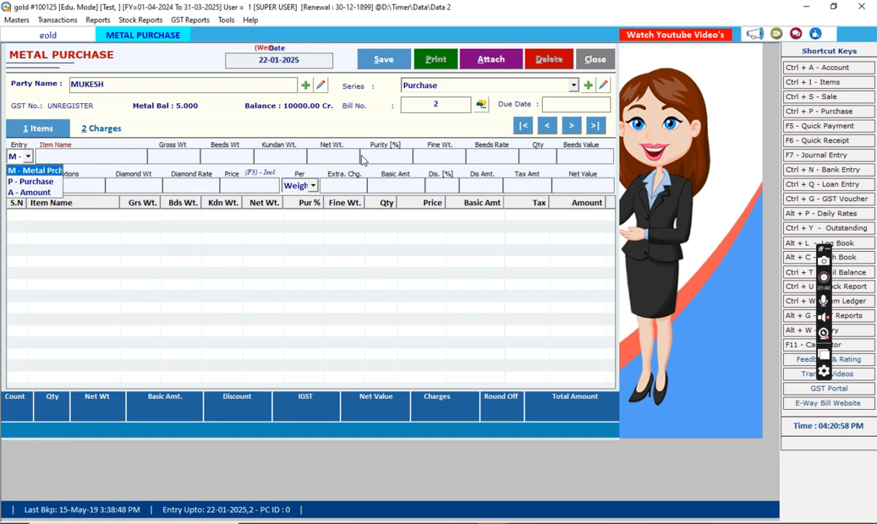
Step: Choose GOLD MANGAL SHUTRA 22K with tag GMS2200004 as the item, using the metal purchase entry type
{"action": "key", "text": "Return"}
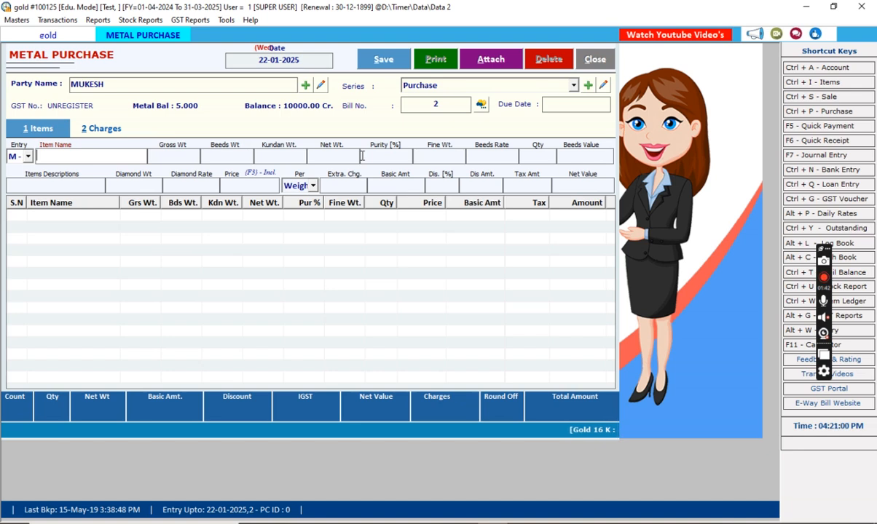
{"action": "type", "text": "G"}
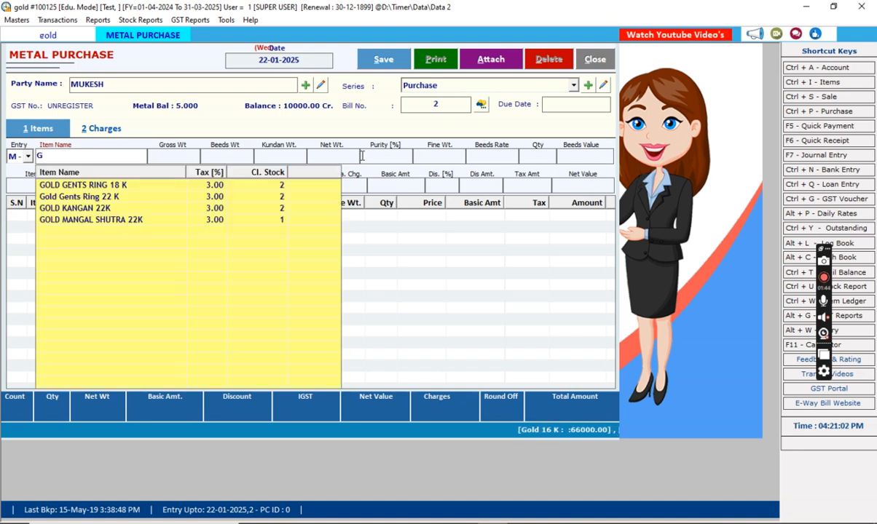
{"action": "key", "text": "Down"}
{"action": "key", "text": "Down"}
{"action": "key", "text": "Down"}
{"action": "key", "text": "Down"}
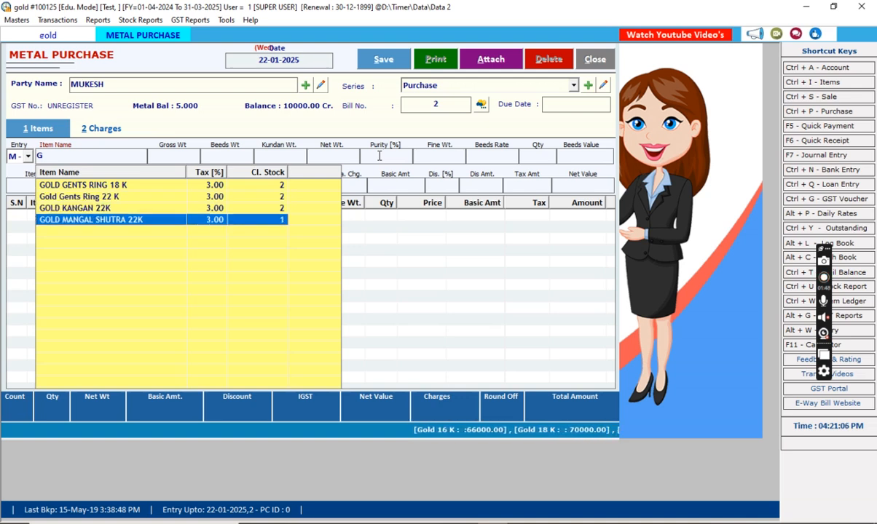
{"action": "key", "text": "Return"}
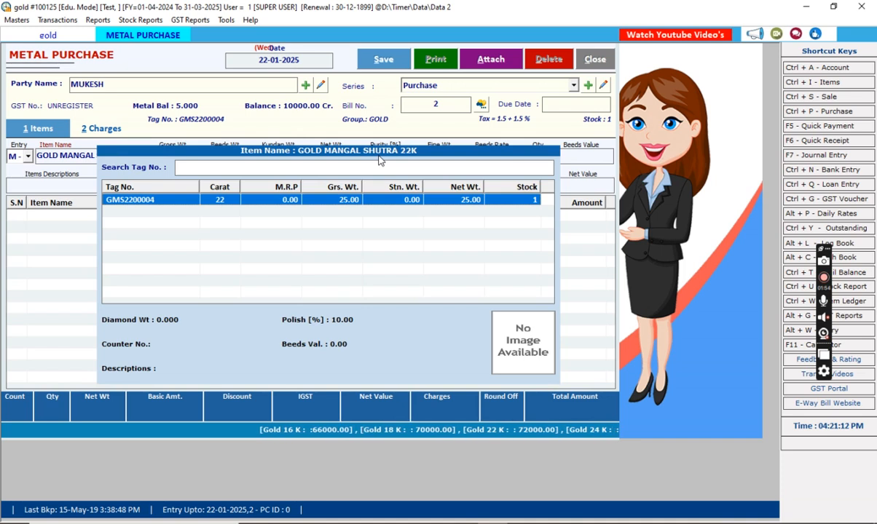
{"action": "key", "text": "Return"}
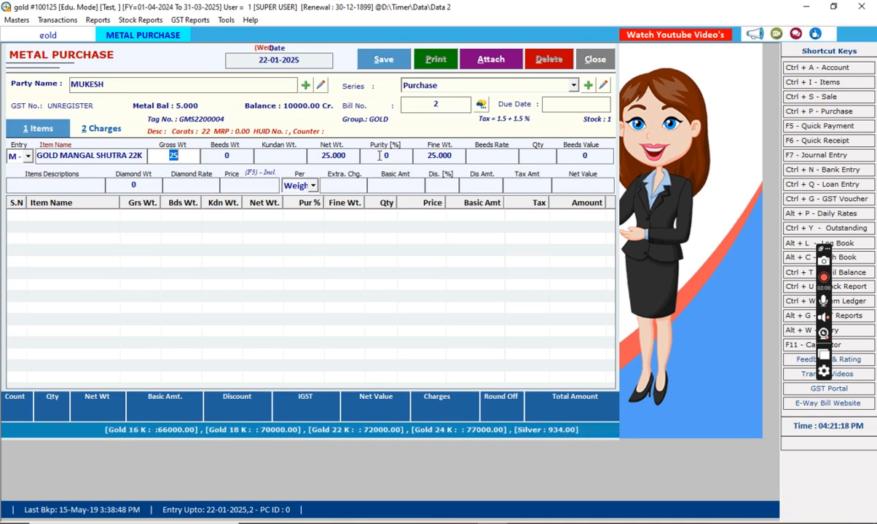
Step: Set the item's gross weight to 50, leaving the beads weight at 0 and the kundan weight empty
{"action": "type", "text": "50"}
{"action": "key", "text": "Return"}
{"action": "key", "text": "Return"}
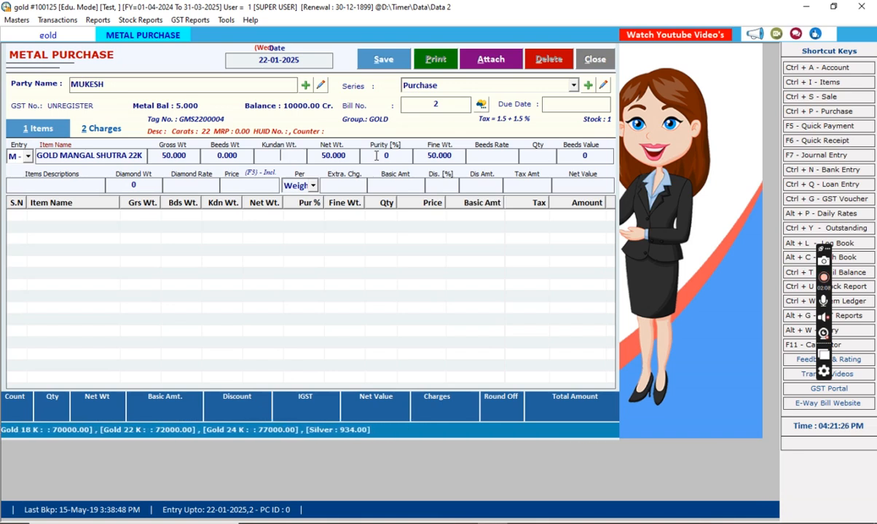
{"action": "key", "text": "Return"}
{"action": "key", "text": "Return"}
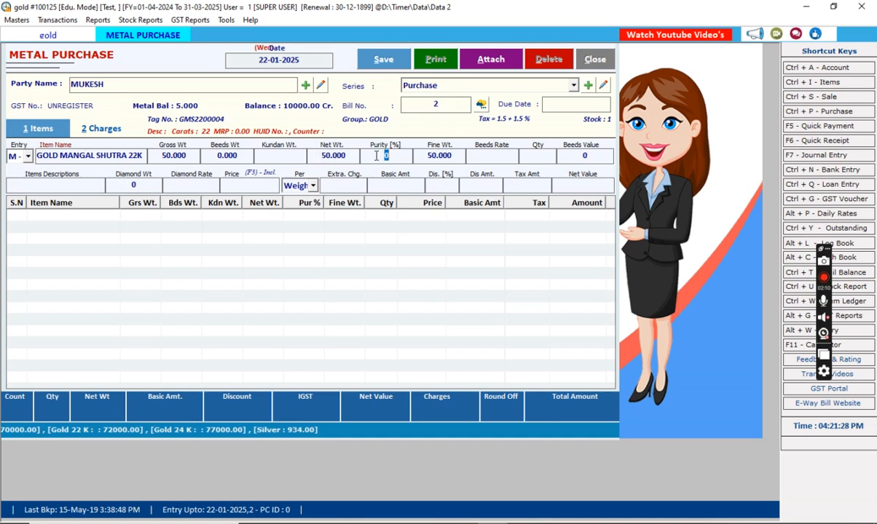
Step: Enter 98(93+5) as the item's purity percentage
{"action": "type", "text": "9"}
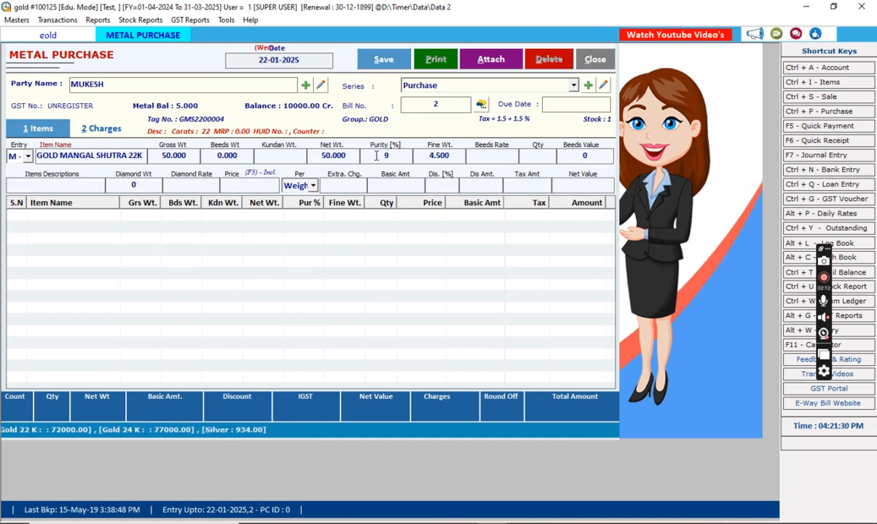
{"action": "type", "text": "8"}
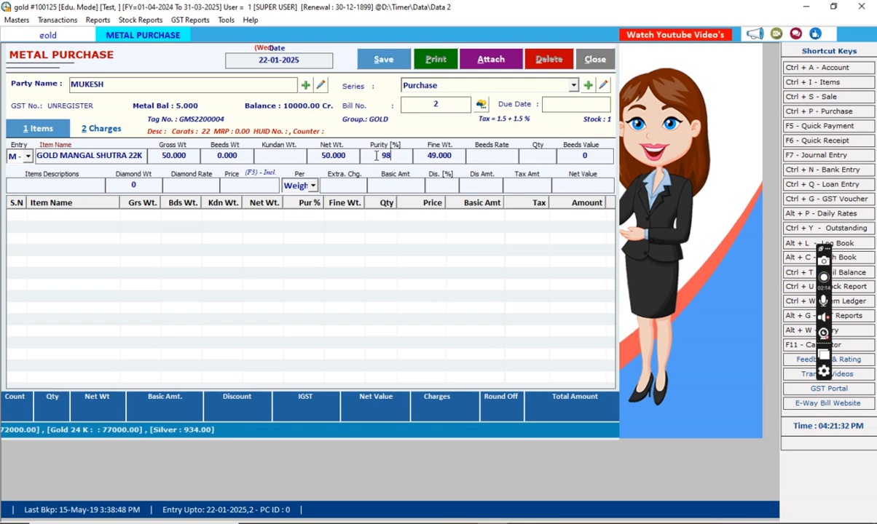
{"action": "type", "text": "("}
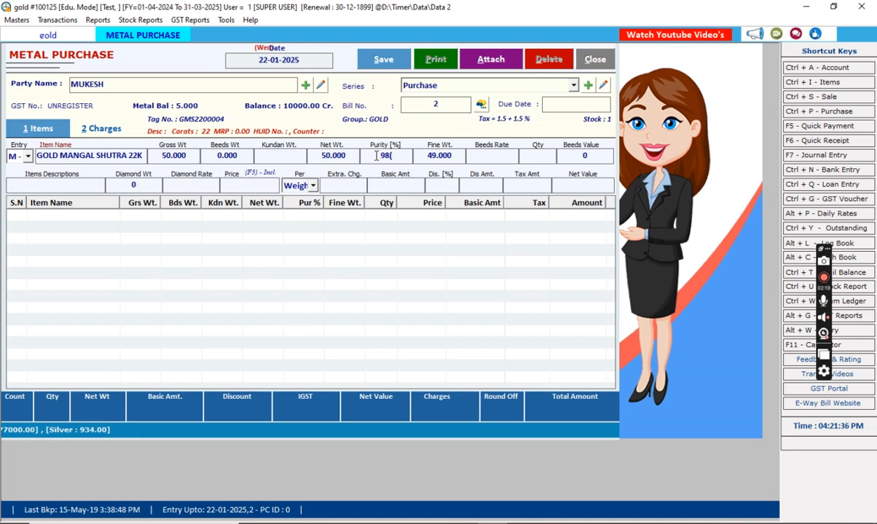
{"action": "type", "text": "93"}
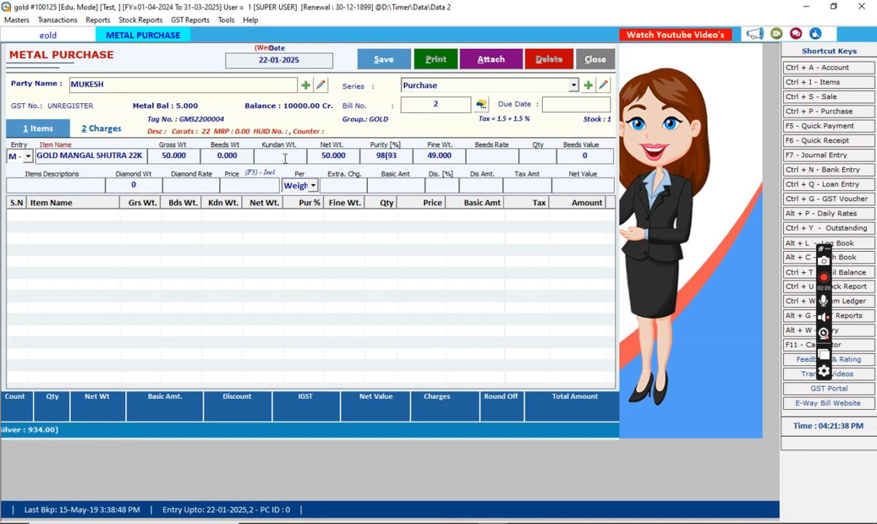
{"action": "type", "text": ")5)"}
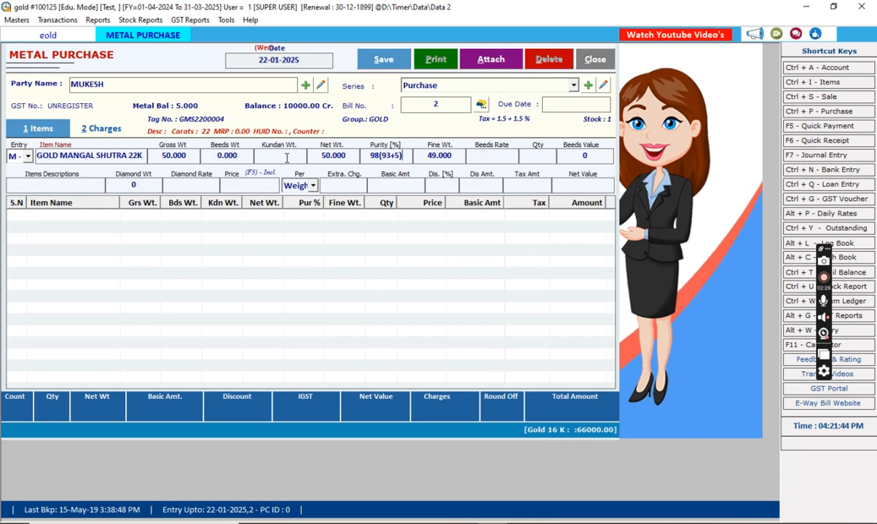
{"action": "key", "text": "Return"}
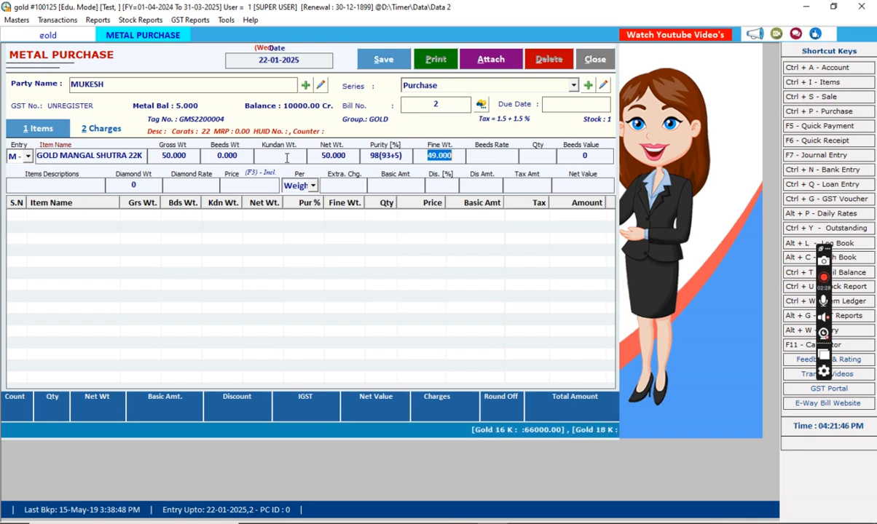
Step: Accept the calculated fine weight, leave the beads rate empty and set the item's quantity to 5
{"action": "key", "text": "Return"}
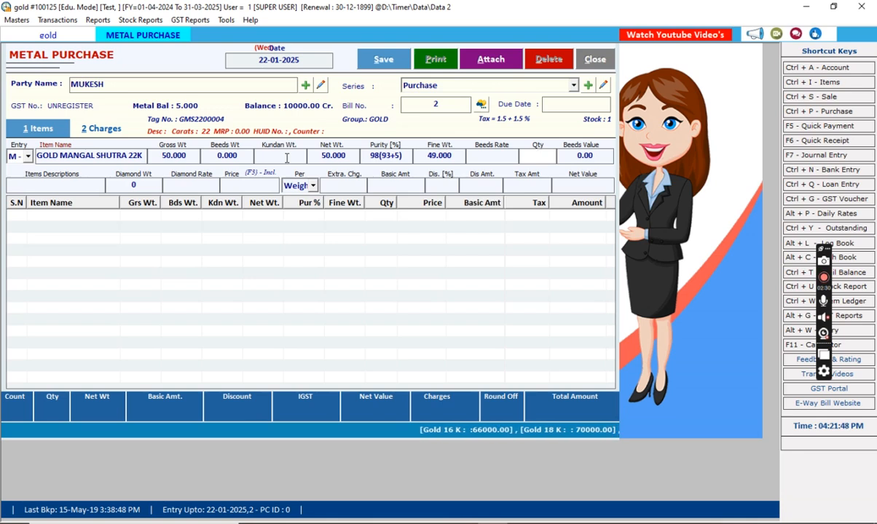
{"action": "key", "text": "Return"}
{"action": "type", "text": "5"}
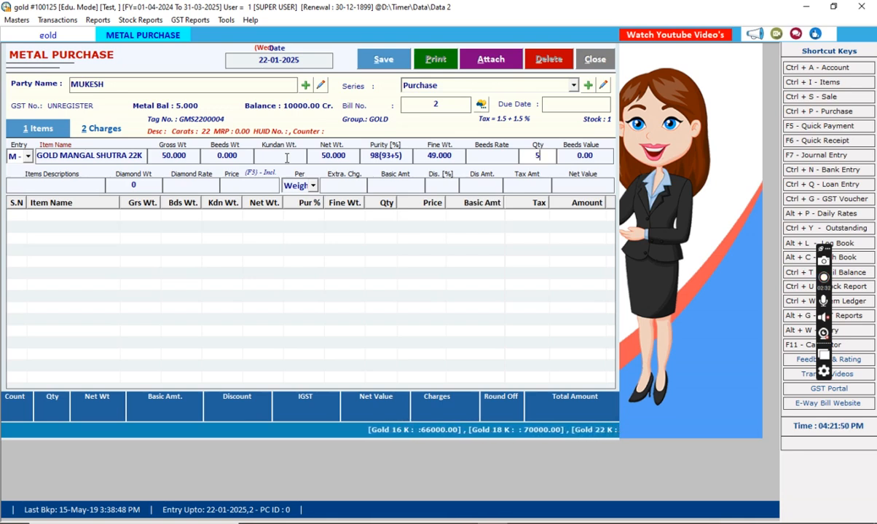
{"action": "key", "text": "Return"}
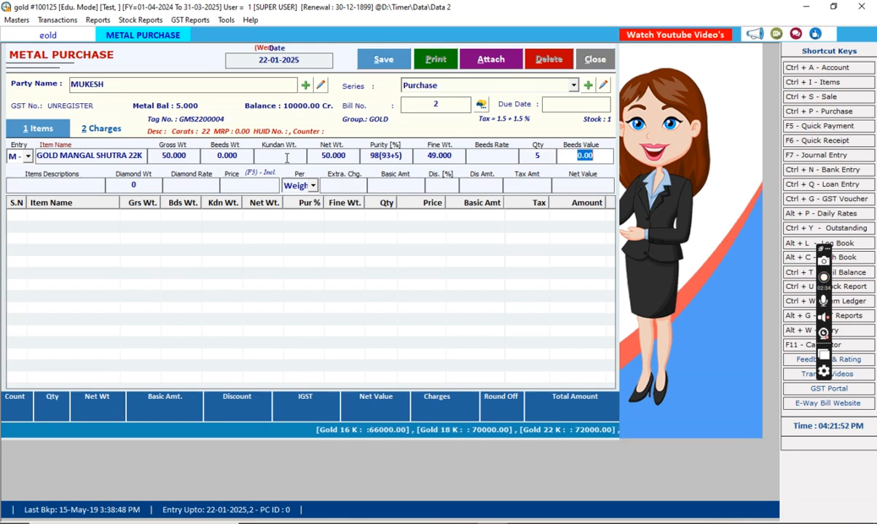
Step: Keep the beads value and diamond weight at 0, leave the description and diamond rate empty, and set the price to 360
{"action": "key", "text": "Return"}
{"action": "key", "text": "Return"}
{"action": "key", "text": "Return"}
{"action": "key", "text": "Return"}
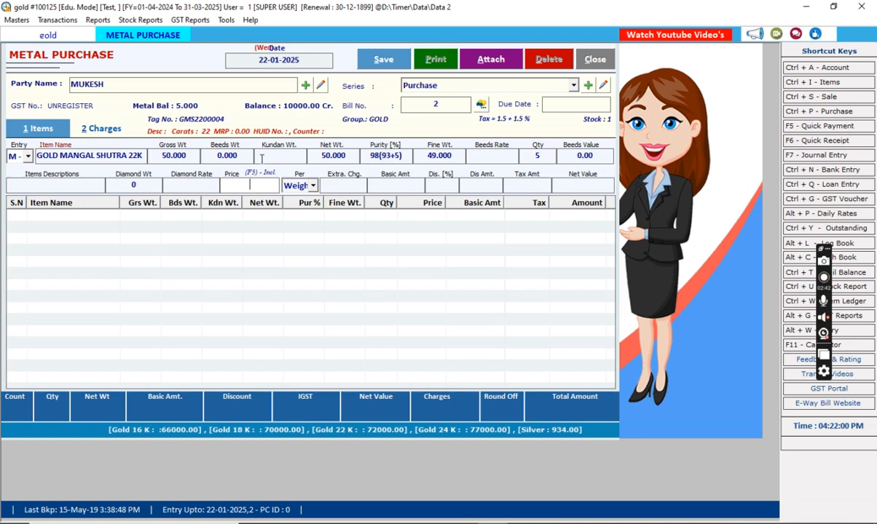
{"action": "type", "text": "5"}
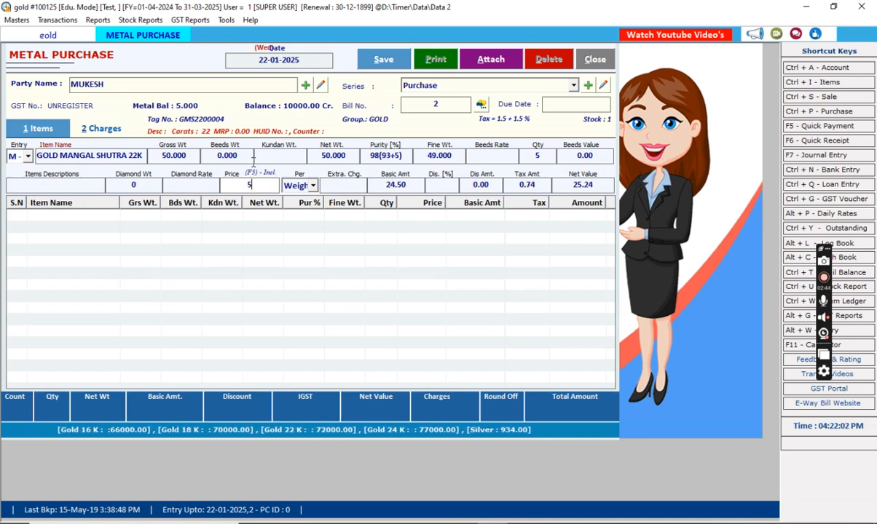
{"action": "key", "text": "BackSpace"}
{"action": "type", "text": "360"}
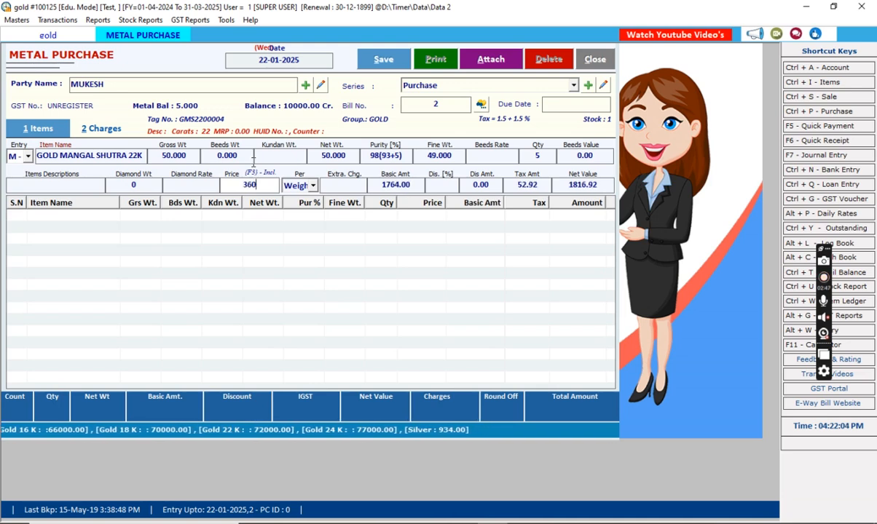
Step: Keep pricing by weight, accept the calculated amounts without extra charge or discount, and add the GOLD MANGAL SHUTRA 22K line to the purchase bill
{"action": "key", "text": "Return"}
{"action": "key", "text": "Return"}
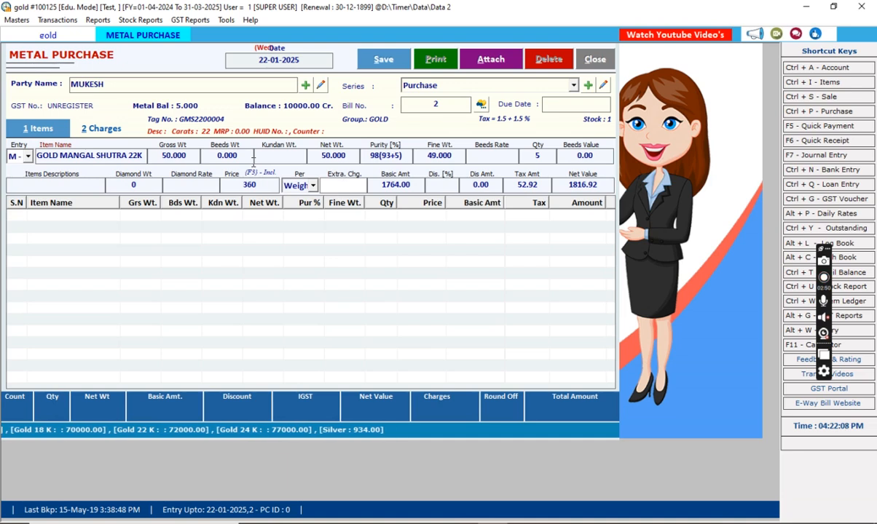
{"action": "key", "text": "Return"}
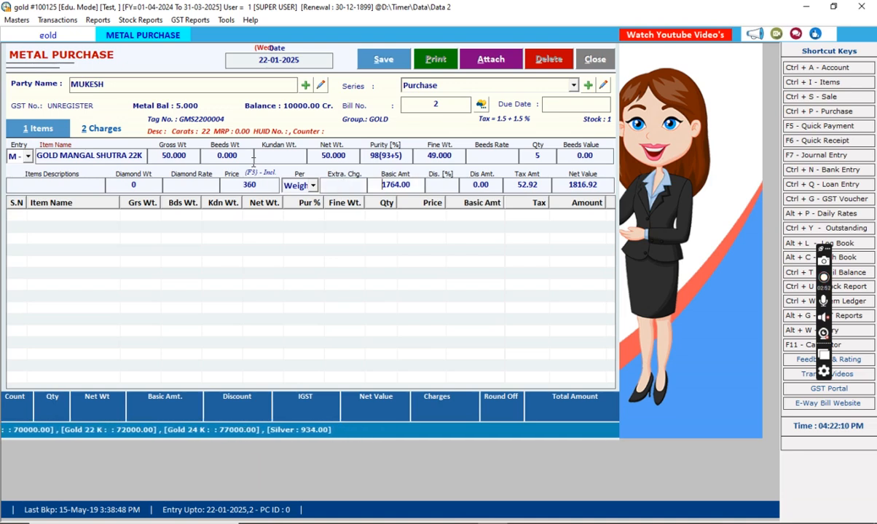
{"action": "key", "text": "Return"}
{"action": "key", "text": "Return"}
{"action": "key", "text": "Return"}
{"action": "key", "text": "Return"}
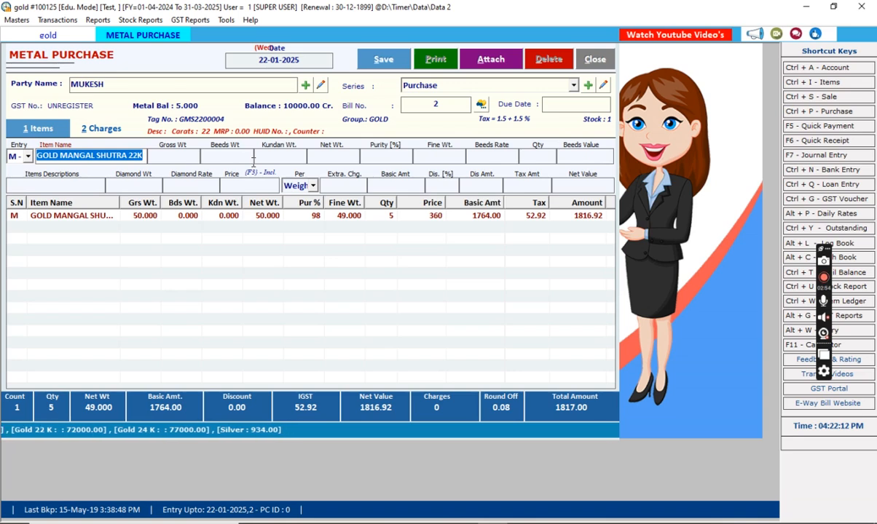
Step: Save the metal purchase bill without printing it and close the purchase form
{"action": "left_click", "coordinate": [384, 67]}
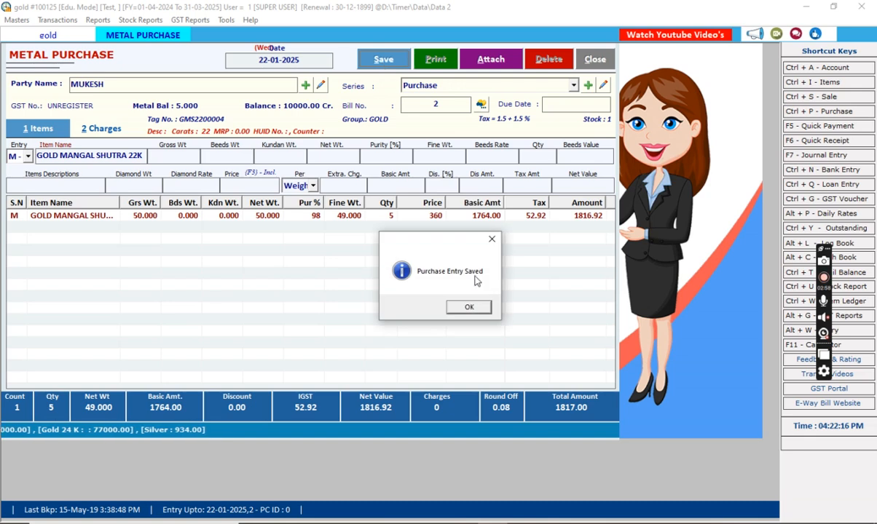
{"action": "left_click", "coordinate": [468, 307]}
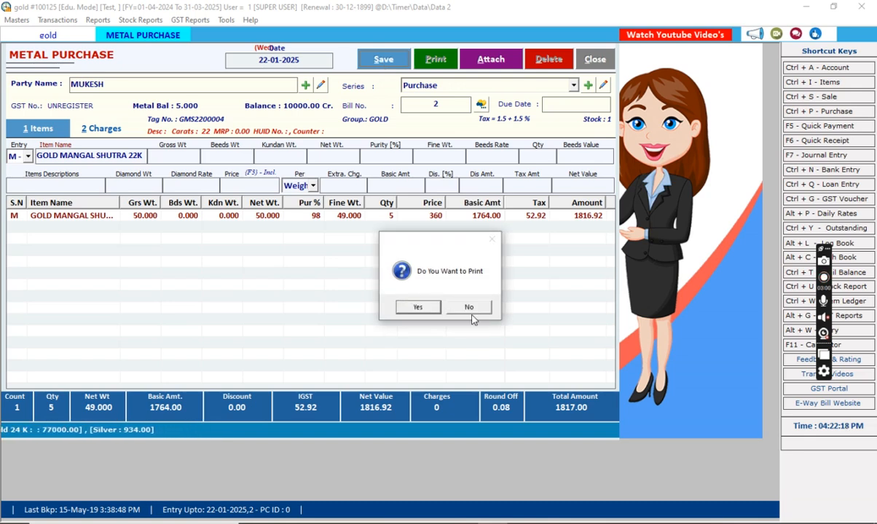
{"action": "left_click", "coordinate": [468, 307]}
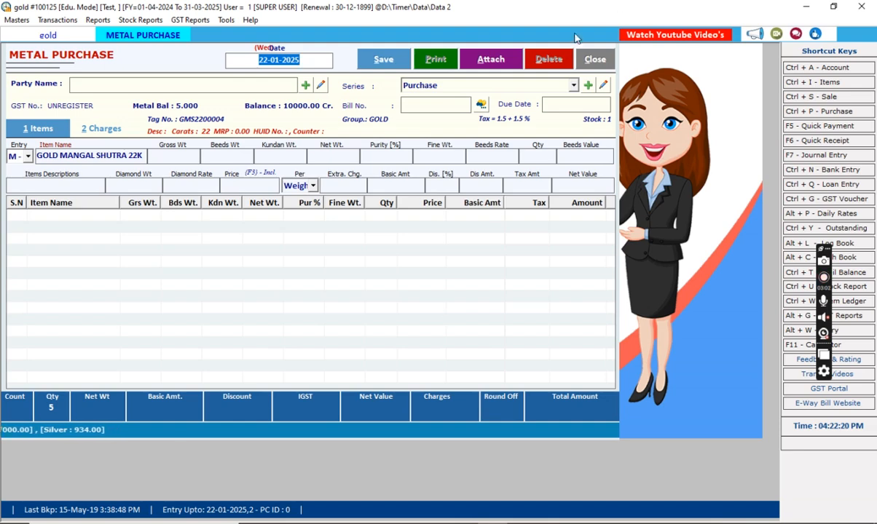
{"action": "left_click", "coordinate": [594, 60]}
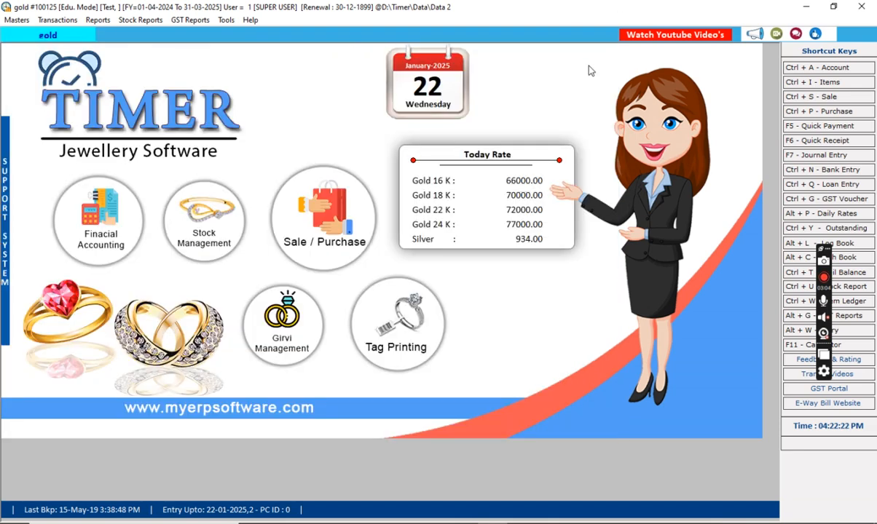
Step: Start a new metal sale bill
{"action": "left_click", "coordinate": [57, 20]}
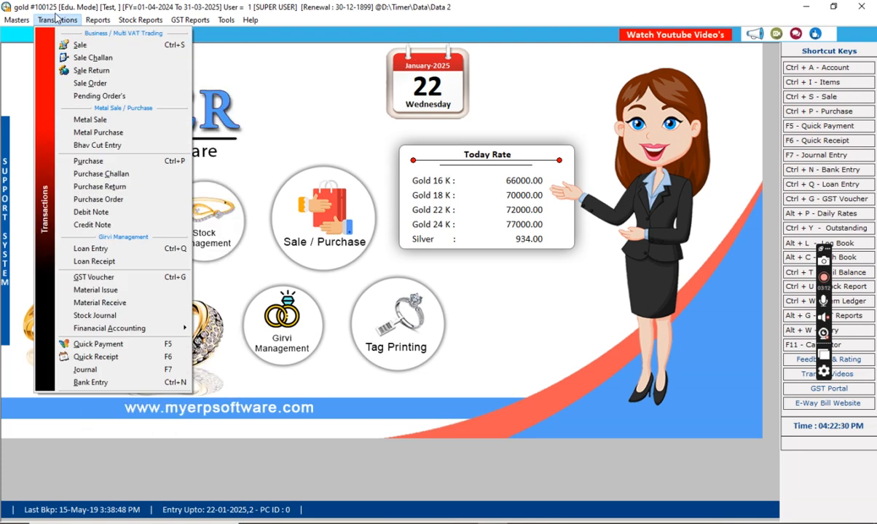
{"action": "left_click", "coordinate": [89, 120]}
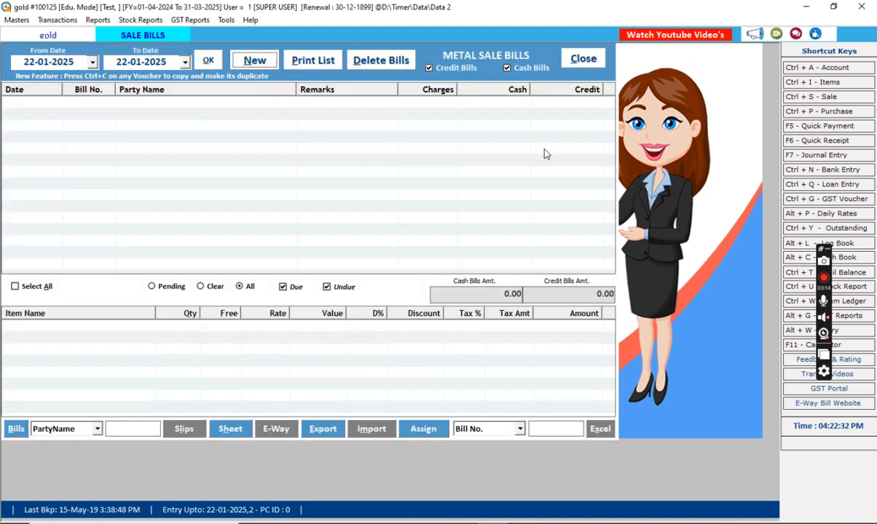
{"action": "left_click", "coordinate": [249, 64]}
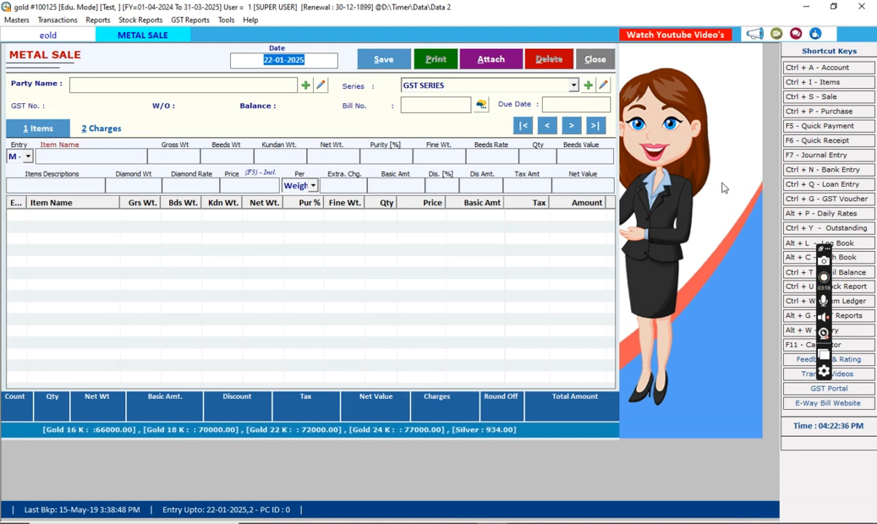
Step: Keep the date 22-01-2025, choose the same supplier as on the purchase bill, and accept GST SERIES with bill number 2
{"action": "key", "text": "Return"}
{"action": "key", "text": "Down"}
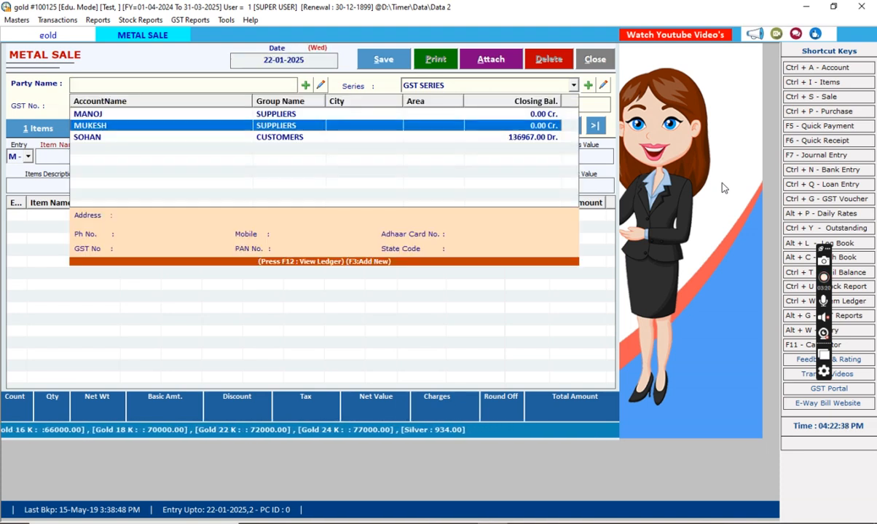
{"action": "key", "text": "Return"}
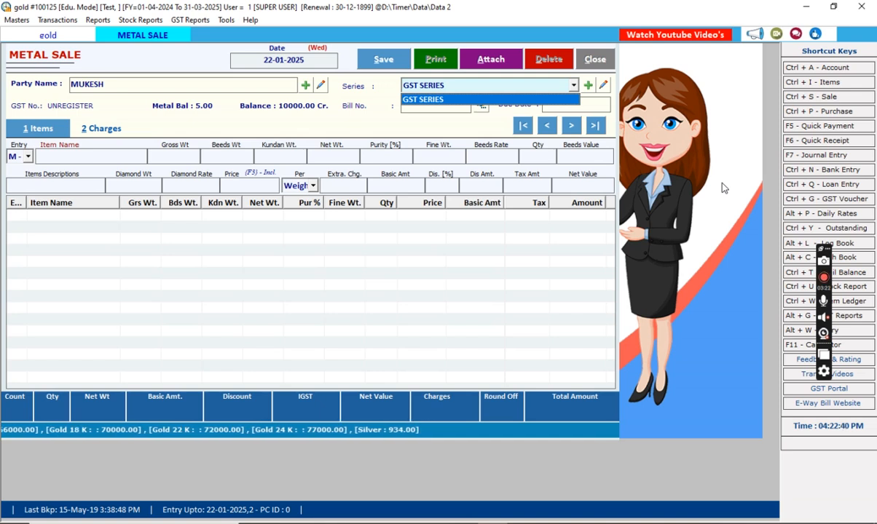
{"action": "key", "text": "Return"}
{"action": "key", "text": "Return"}
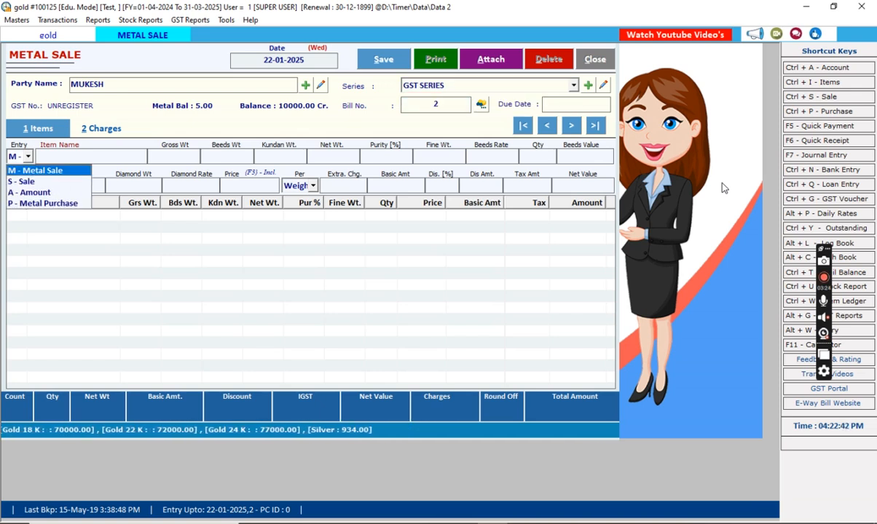
Step: Choose GOLD KANGAN 22K as the item to sell, using the Metal Sale entry type
{"action": "key", "text": "Down"}
{"action": "key", "text": "Up"}
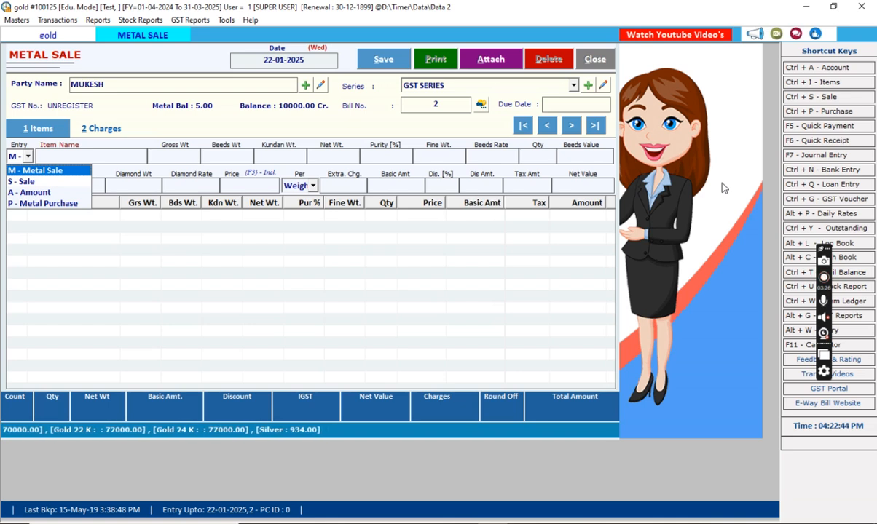
{"action": "key", "text": "Return"}
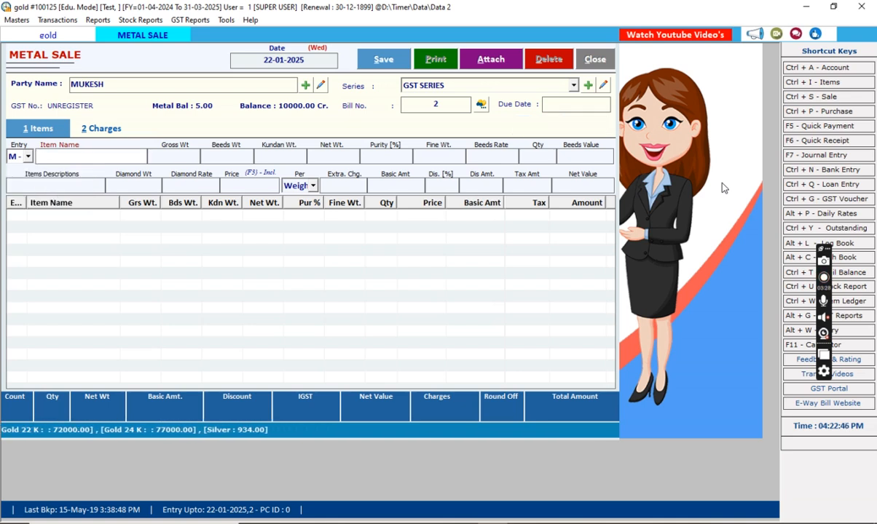
{"action": "type", "text": "G"}
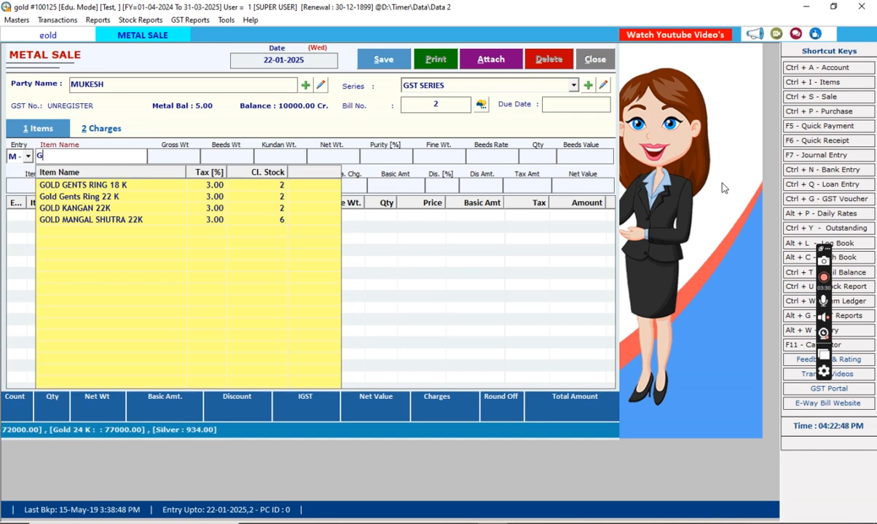
{"action": "key", "text": "Down"}
{"action": "key", "text": "Down"}
{"action": "key", "text": "Down"}
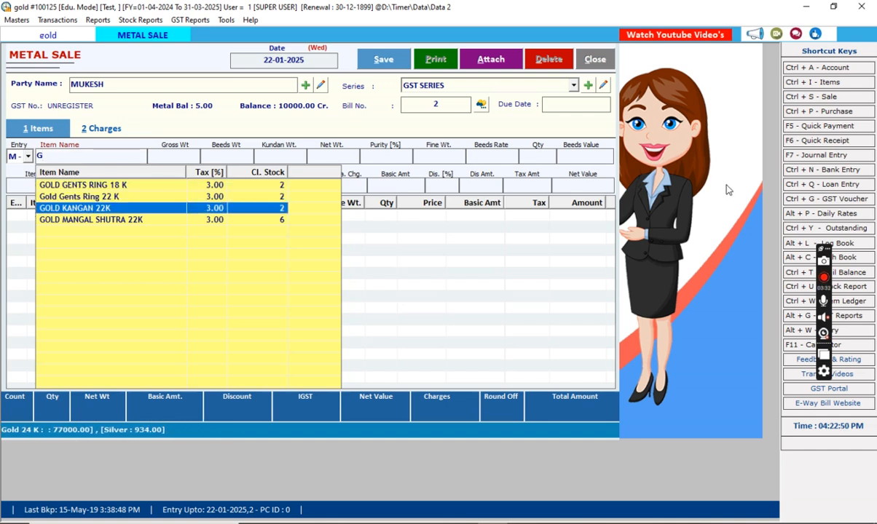
{"action": "key", "text": "Up"}
{"action": "key", "text": "Down"}
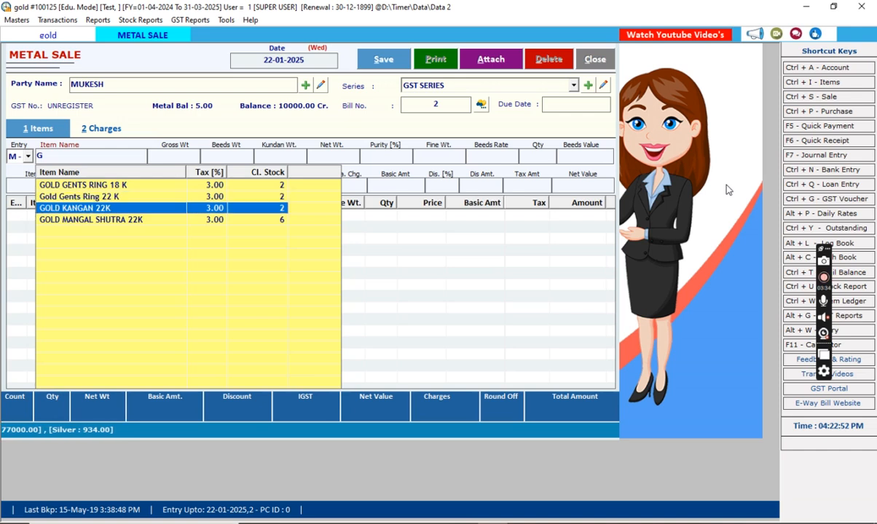
{"action": "key", "text": "Return"}
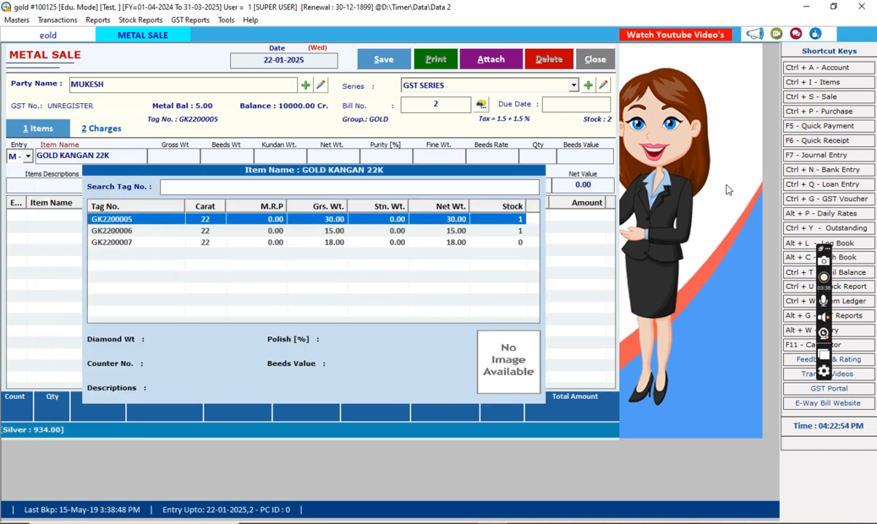
Step: Choose tag GK2200007 for the GOLD KANGAN 22K item
{"action": "key", "text": "Down"}
{"action": "key", "text": "Down"}
{"action": "key", "text": "Return"}
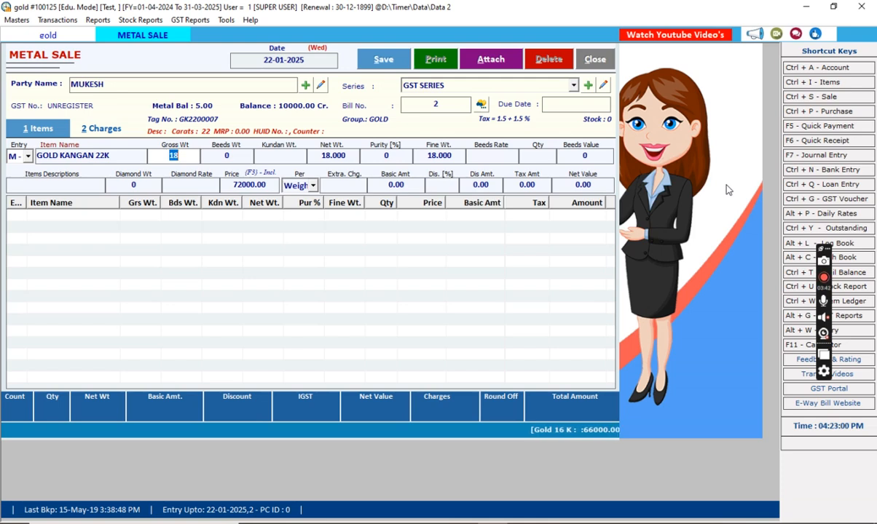
Step: Set the sale item's gross weight to 45
{"action": "type", "text": "45"}
{"action": "key", "text": "Return"}
{"action": "key", "text": "Return"}
{"action": "key", "text": "Return"}
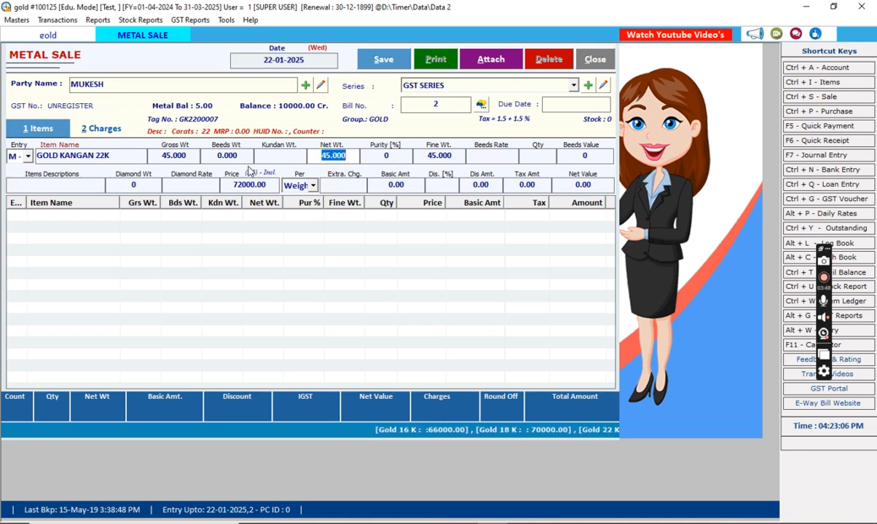
Step: Set the sale item's beads weight to .50, leave the kundan weight empty and accept the calculated net weight
{"action": "key", "text": "shift+Tab"}
{"action": "key", "text": "shift+Tab"}
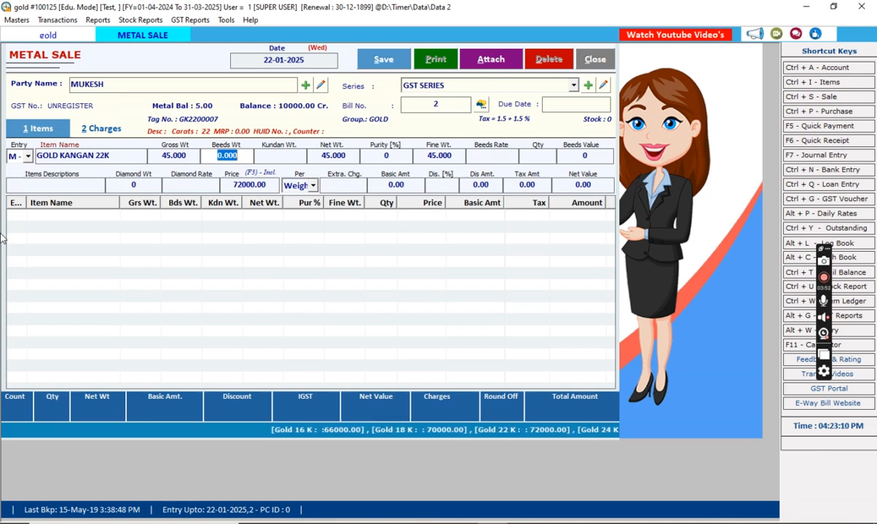
{"action": "type", "text": ".50"}
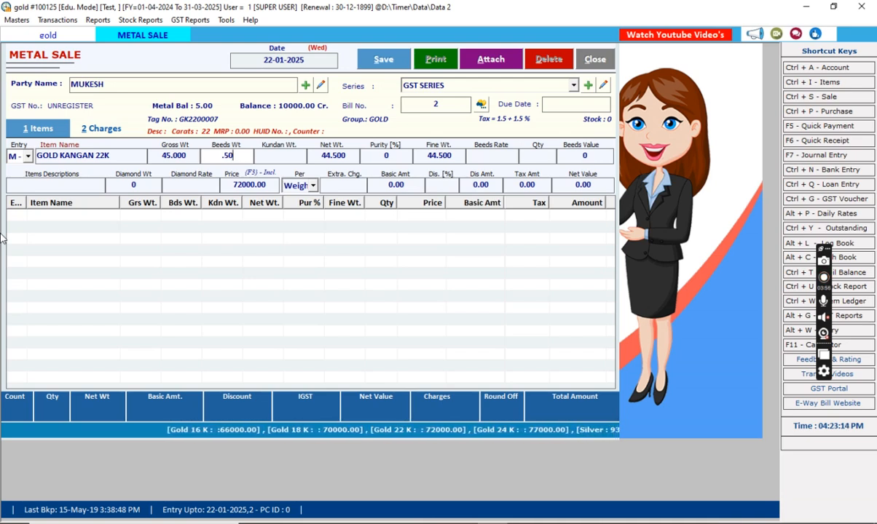
{"action": "key", "text": "Return"}
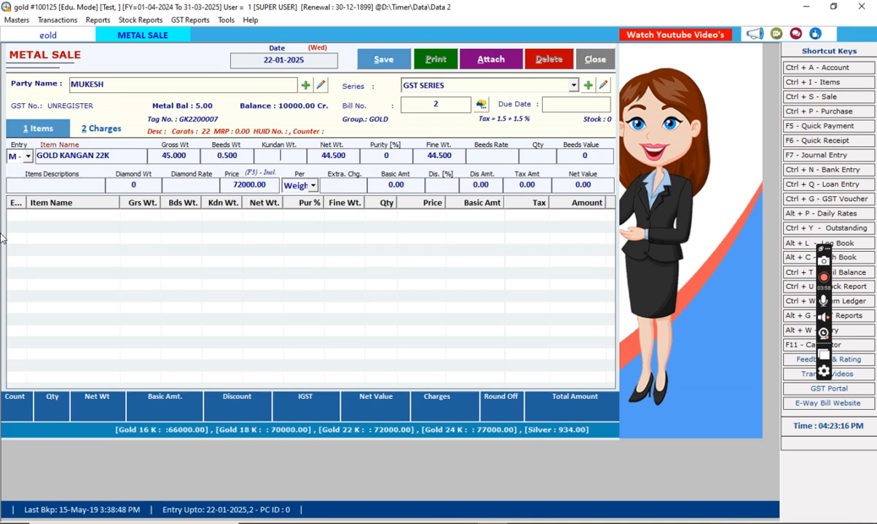
{"action": "key", "text": "Return"}
{"action": "key", "text": "Return"}
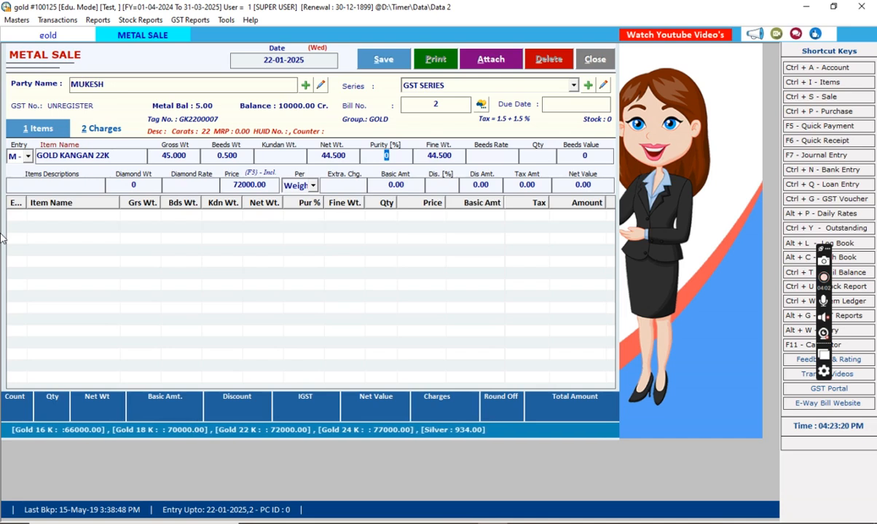
Step: Enter 98(93+5) as the sale item's purity percentage
{"action": "type", "text": "98"}
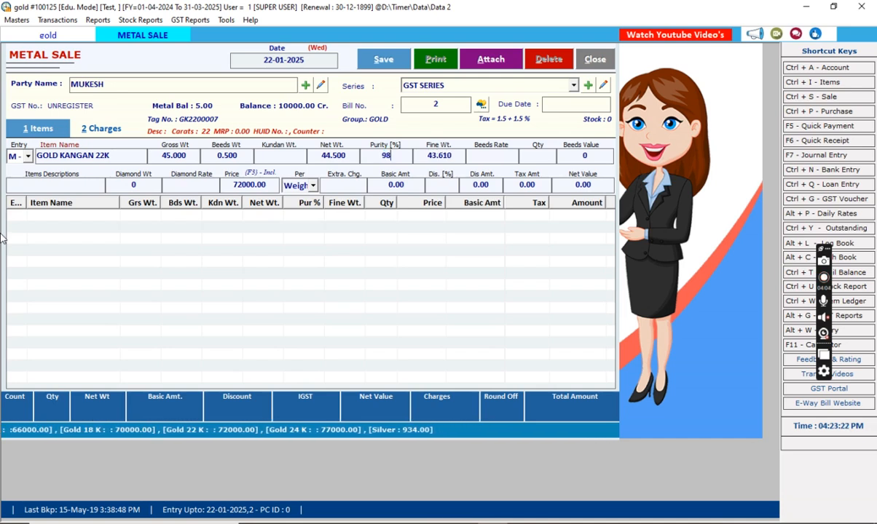
{"action": "type", "text": ".95"}
{"action": "key", "text": "BackSpace"}
{"action": "type", "text": "3+"}
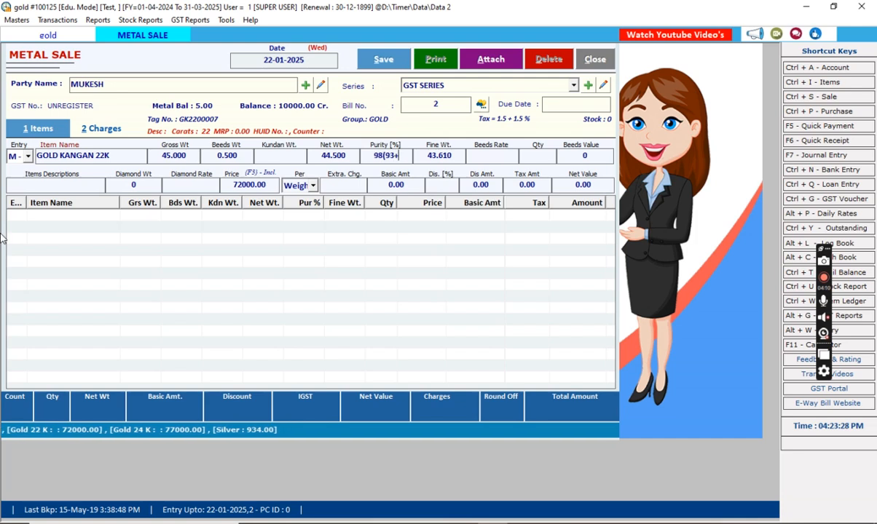
{"action": "type", "text": "5)"}
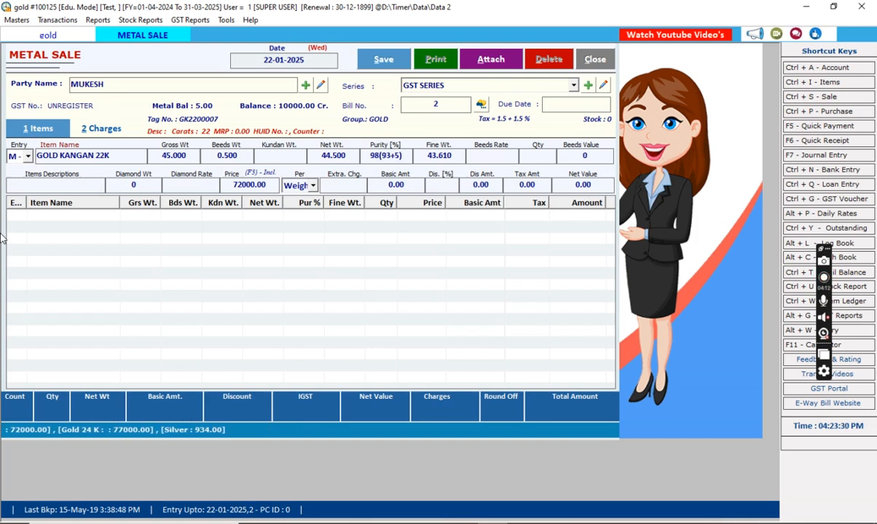
{"action": "key", "text": "Return"}
Step: Accept the fine weight, leave the beads rate empty, set the sale item's quantity to 10 and keep the beads value at 0
{"action": "key", "text": "Return"}
{"action": "key", "text": "Return"}
{"action": "type", "text": "10"}
{"action": "key", "text": "Return"}
{"action": "key", "text": "Return"}
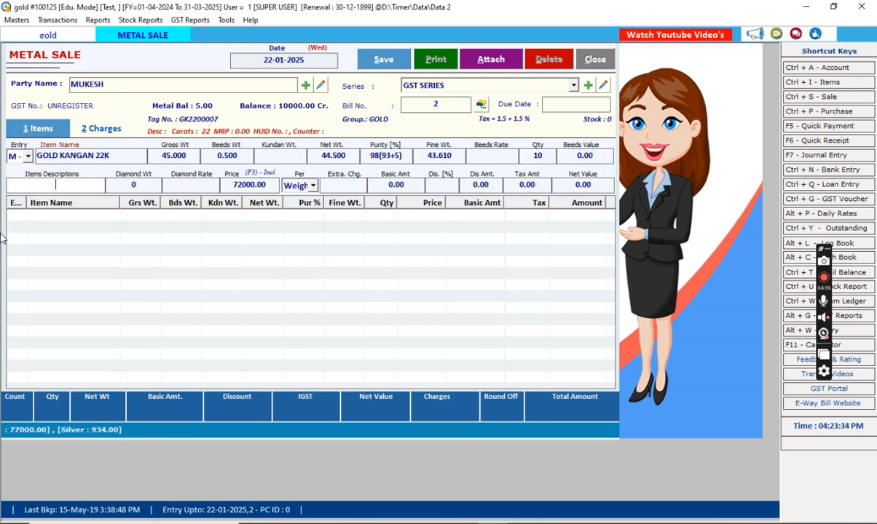
Step: Clear the sale item's price, leaving the description and diamond rate empty and the diamond weight at 0
{"action": "key", "text": "Return"}
{"action": "key", "text": "Return"}
{"action": "key", "text": "Return"}
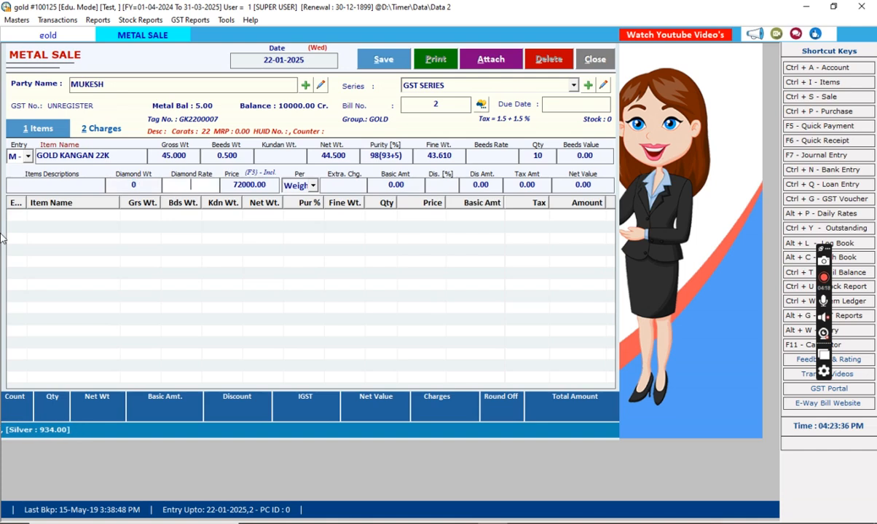
{"action": "key", "text": "BackSpace"}
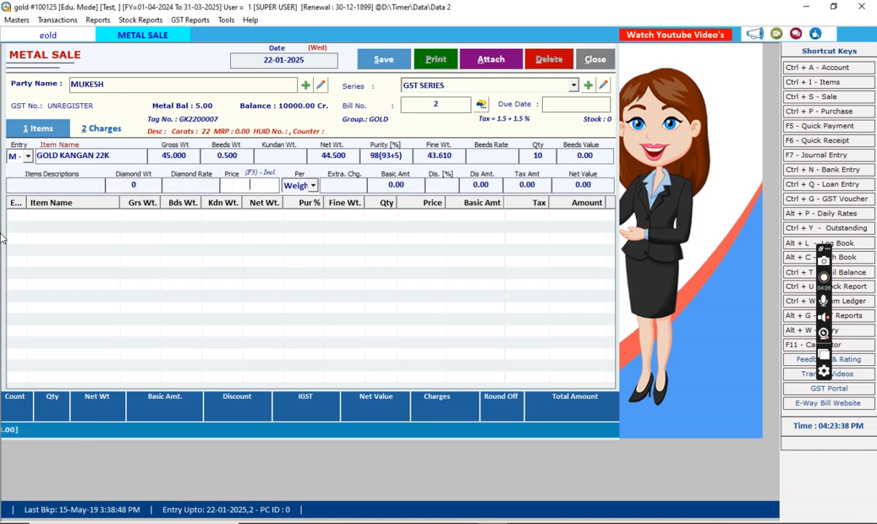
Step: Keep pricing by weight, leave the extra charge and discount empty, and add the GOLD KANGAN 22K line to the sale bill
{"action": "key", "text": "Return"}
{"action": "key", "text": "Return"}
{"action": "key", "text": "Return"}
{"action": "key", "text": "Return"}
{"action": "key", "text": "Return"}
{"action": "key", "text": "Return"}
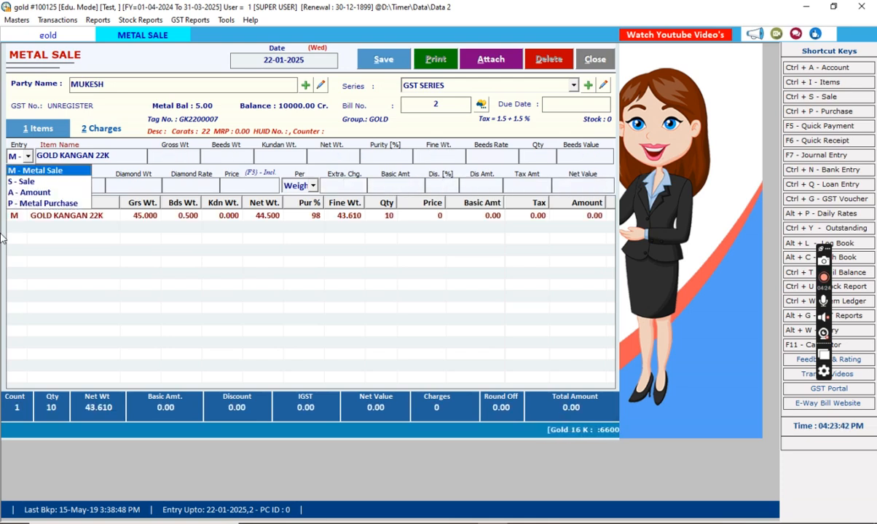
Step: Save the metal sale bill and leave the sale entry without printing it
{"action": "left_click", "coordinate": [388, 61]}
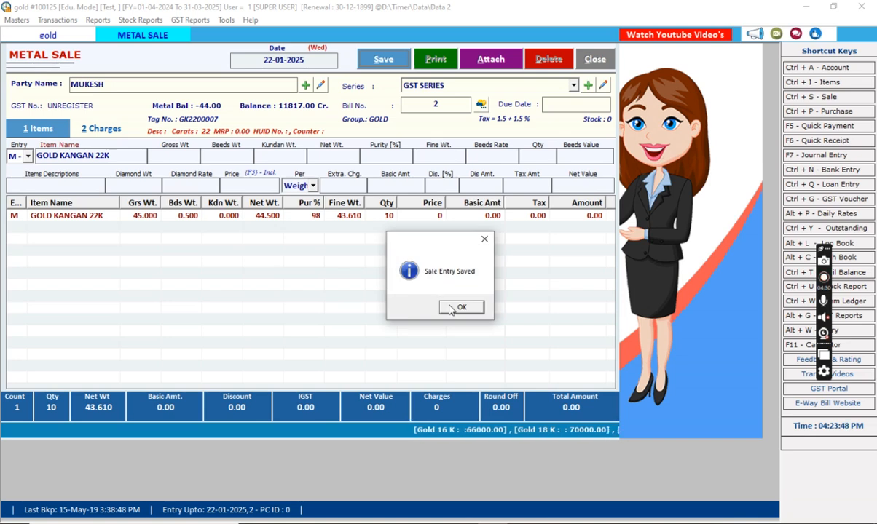
{"action": "left_click", "coordinate": [457, 308]}
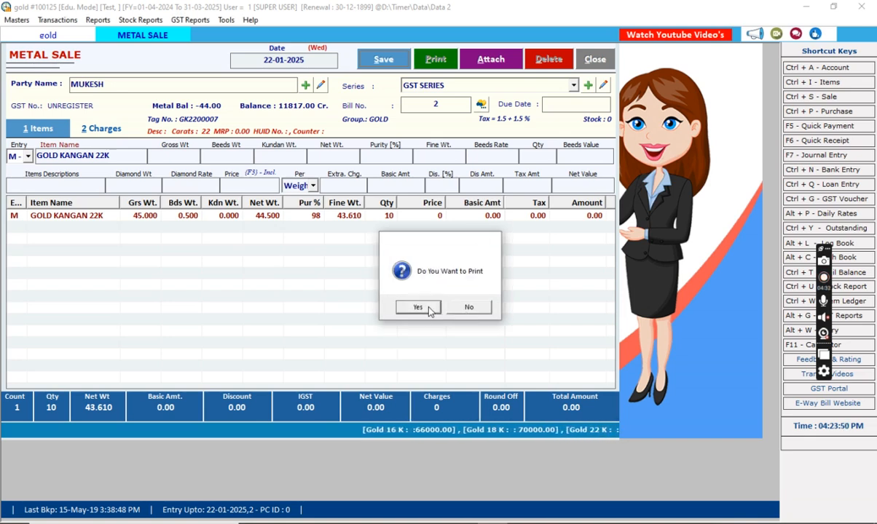
{"action": "left_click", "coordinate": [418, 307]}
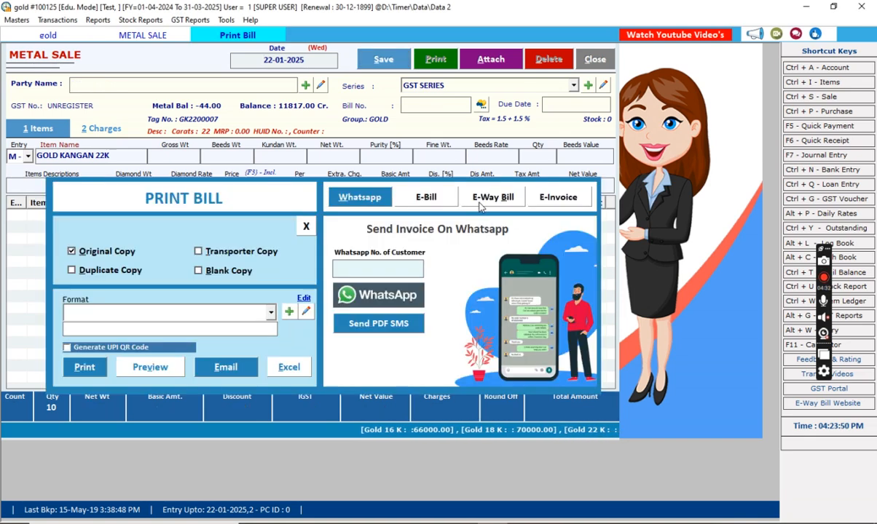
{"action": "left_click", "coordinate": [306, 227]}
{"action": "key", "text": "Escape"}
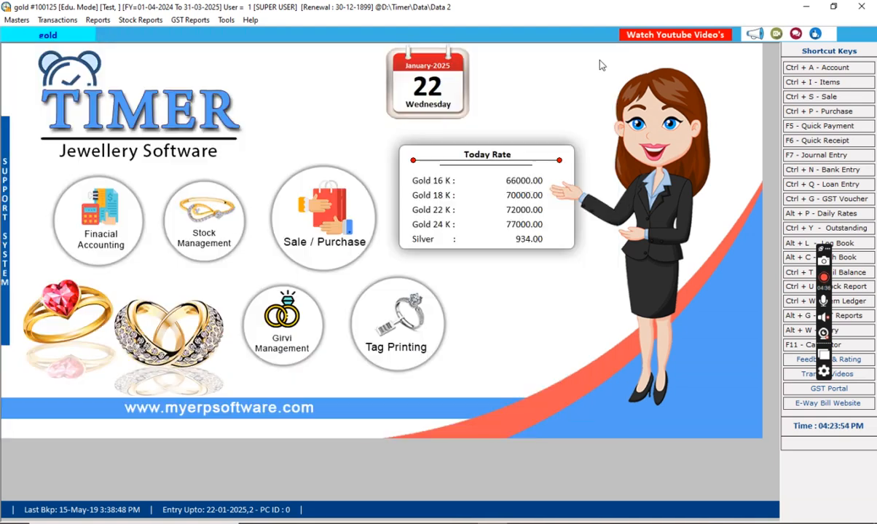
{"action": "left_click", "coordinate": [17, 19]}
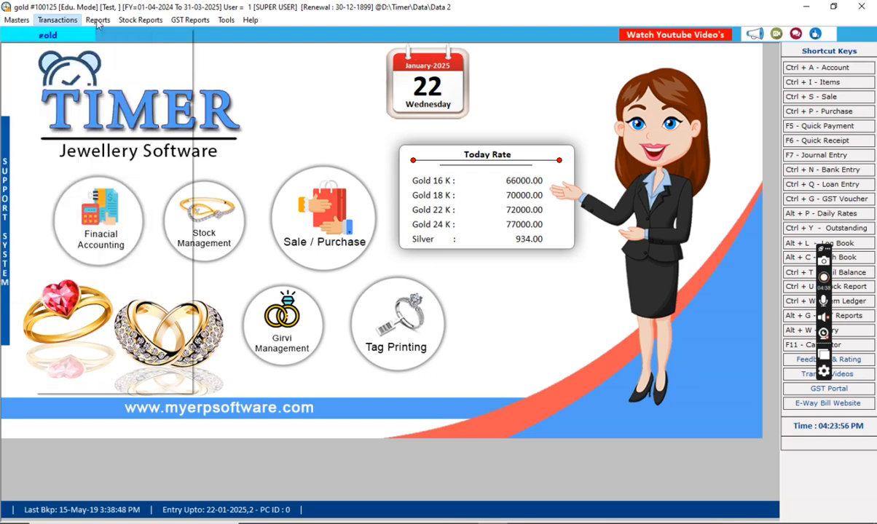
{"action": "left_click", "coordinate": [250, 20]}
{"action": "left_click", "coordinate": [576, 107]}
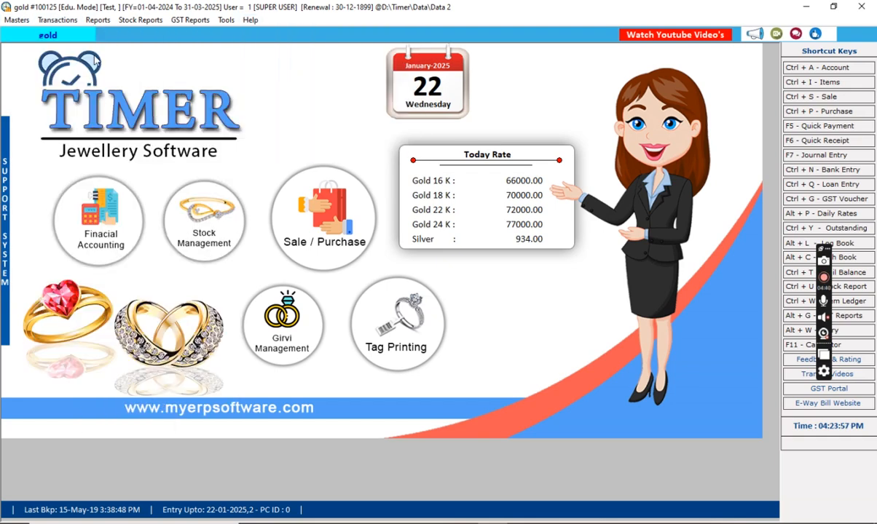
Step: Bring up the ledger report's account list and search it for the supplier's account
{"action": "left_click", "coordinate": [97, 20]}
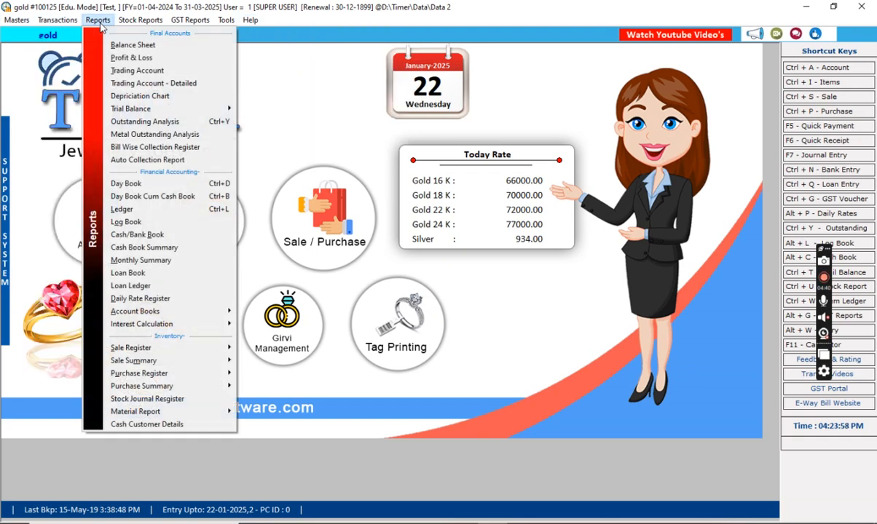
{"action": "left_click", "coordinate": [123, 209]}
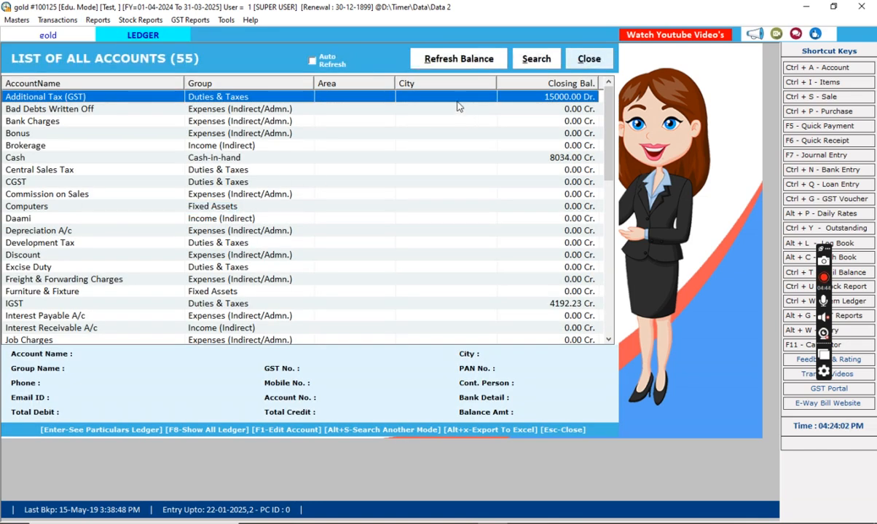
{"action": "type", "text": "muk"}
{"action": "key", "text": "BackSpace"}
{"action": "key", "text": "BackSpace"}
{"action": "key", "text": "BackSpace"}
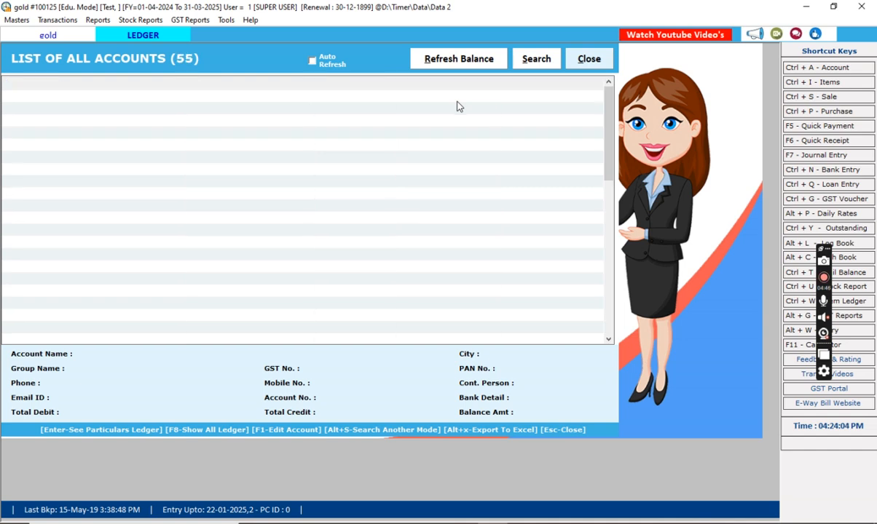
{"action": "type", "text": "m"}
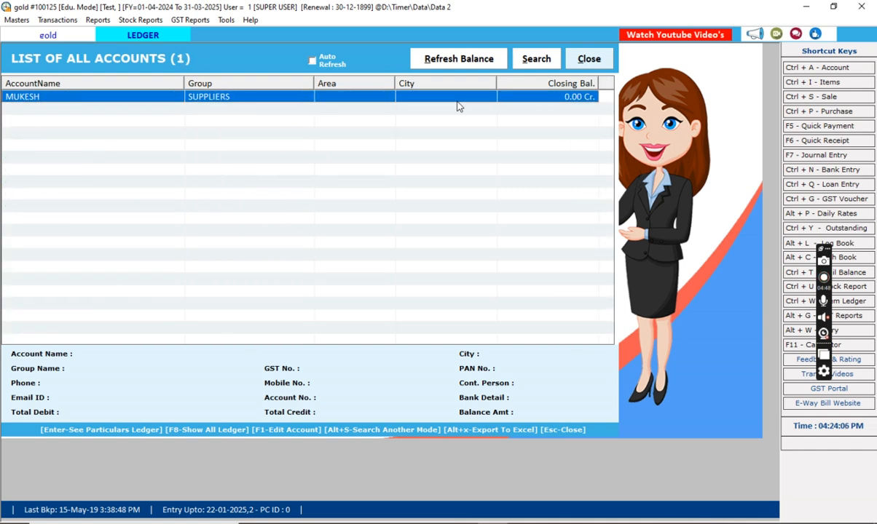
Step: Open the supplier's ledger for the date range 01-04-2024 to 31-03-2025
{"action": "key", "text": "Return"}
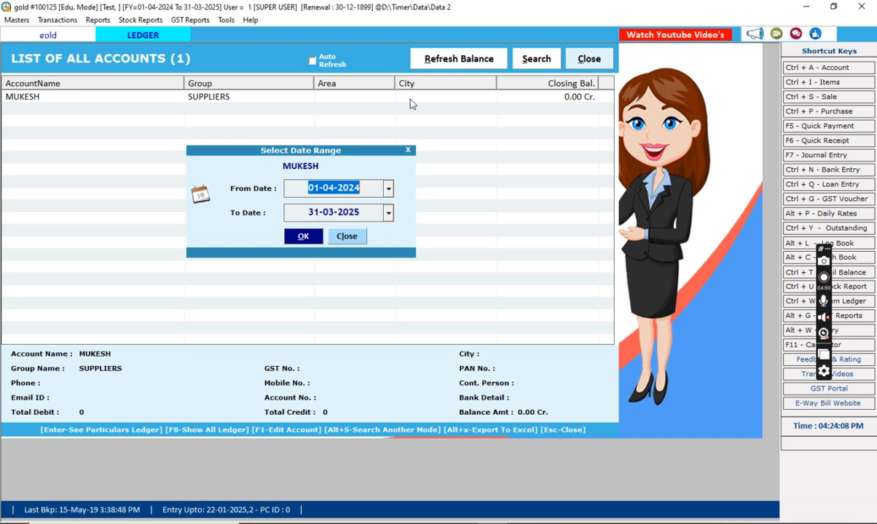
{"action": "key", "text": "Return"}
{"action": "key", "text": "Return"}
{"action": "key", "text": "Return"}
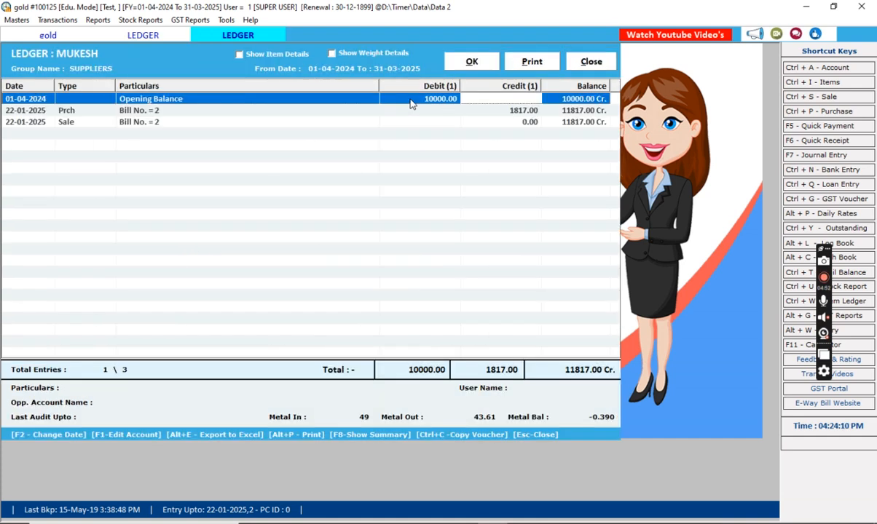
Step: Turn on item details and weight details in the supplier's ledger and refresh the report
{"action": "left_click", "coordinate": [238, 54]}
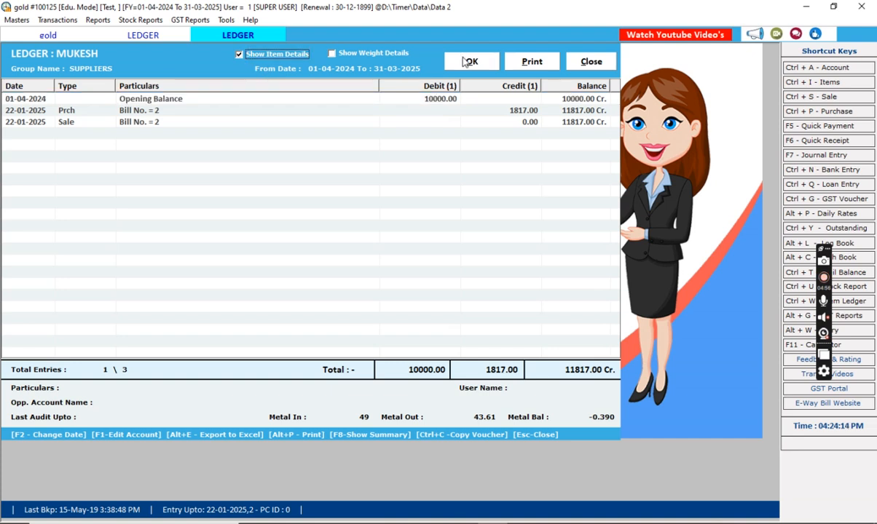
{"action": "left_click", "coordinate": [333, 52]}
{"action": "left_click", "coordinate": [485, 62]}
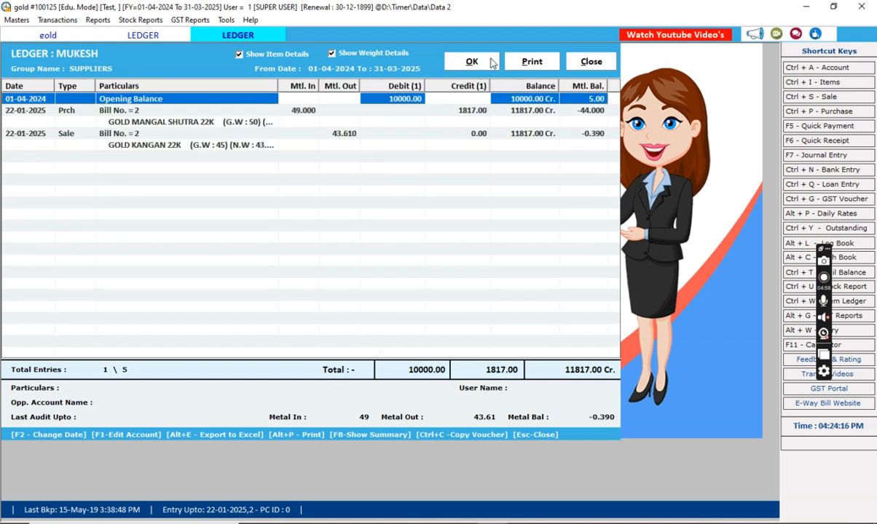